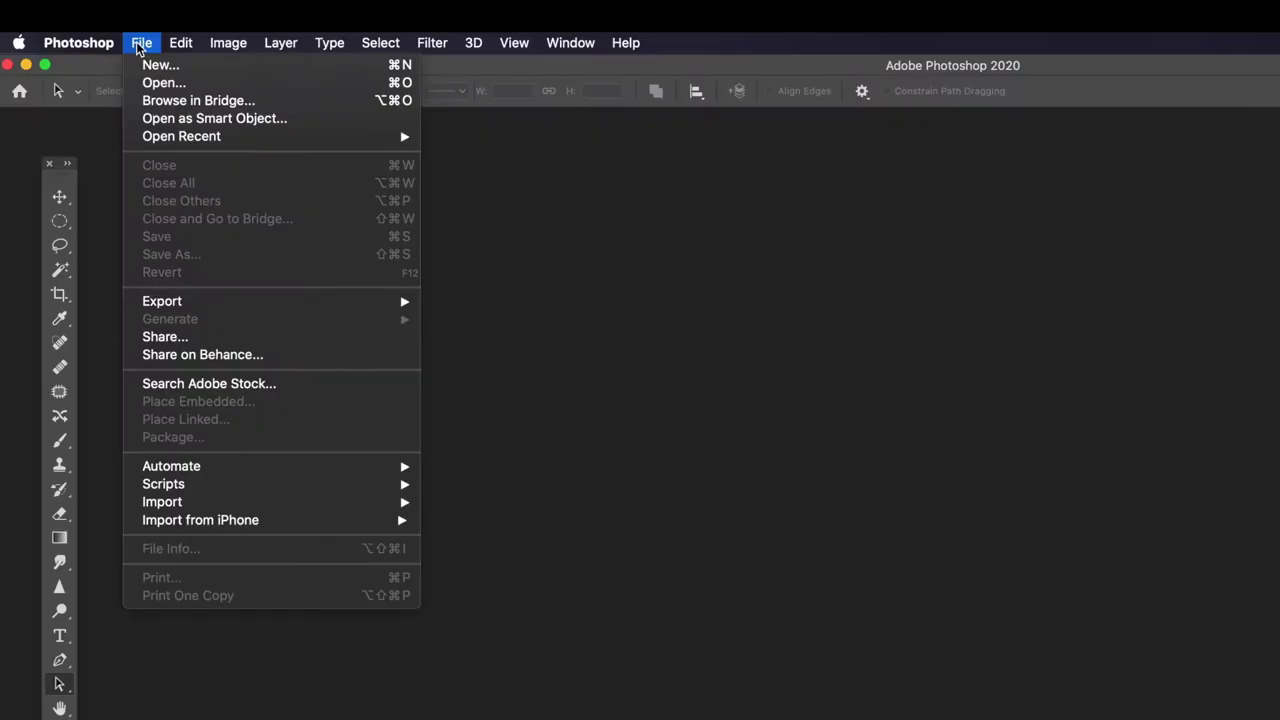
- Load RW2 frames P1125505–P1125532 as an auto-aligned stack of layers
mouse_move(201, 490)
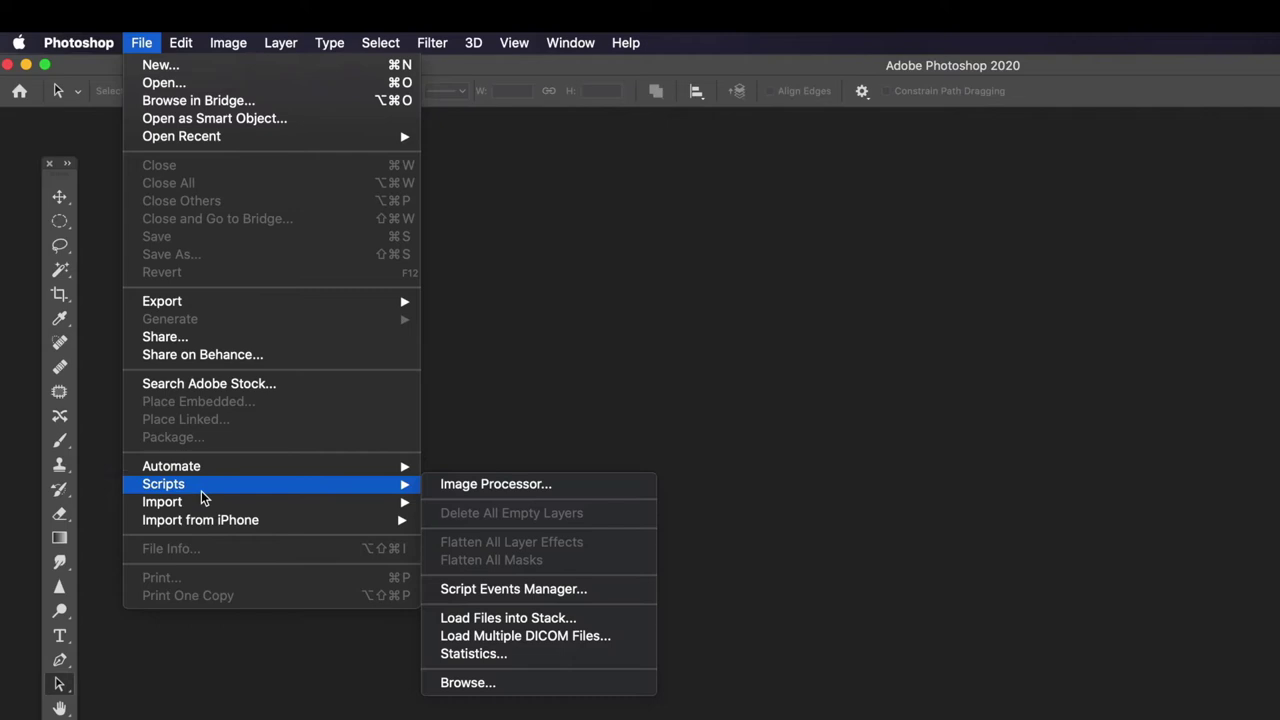
click(530, 620)
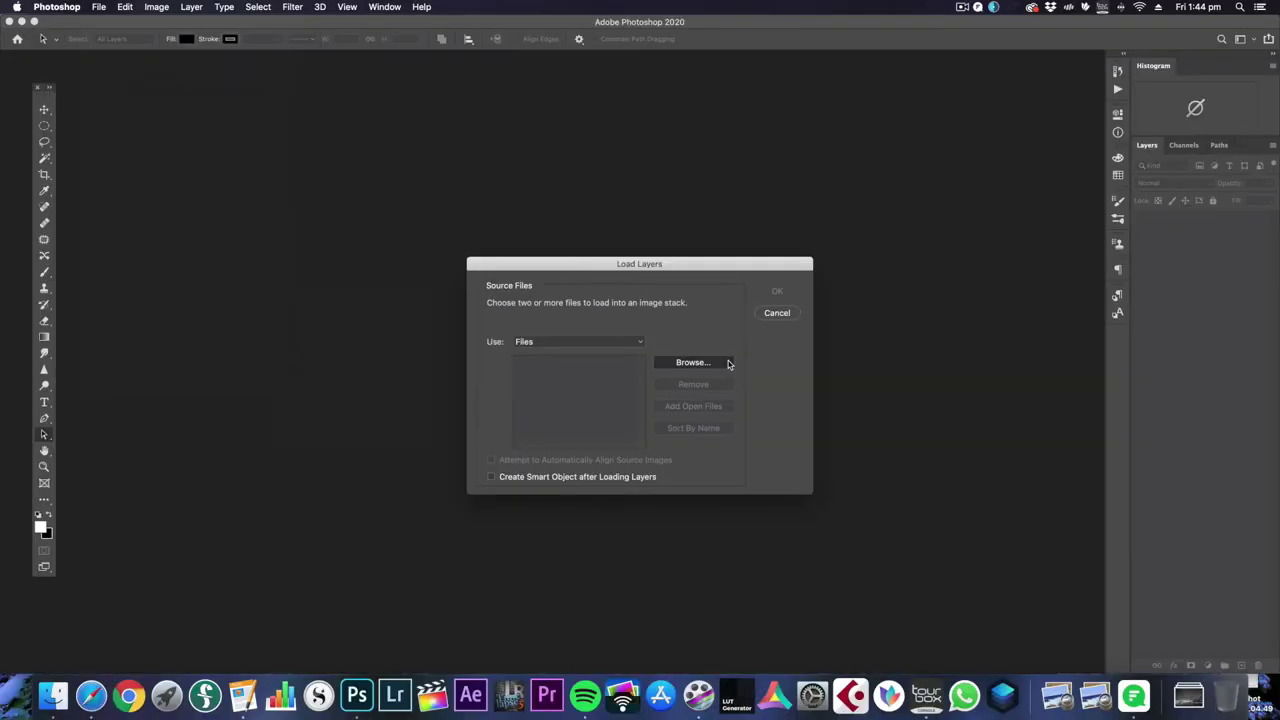
click(752, 364)
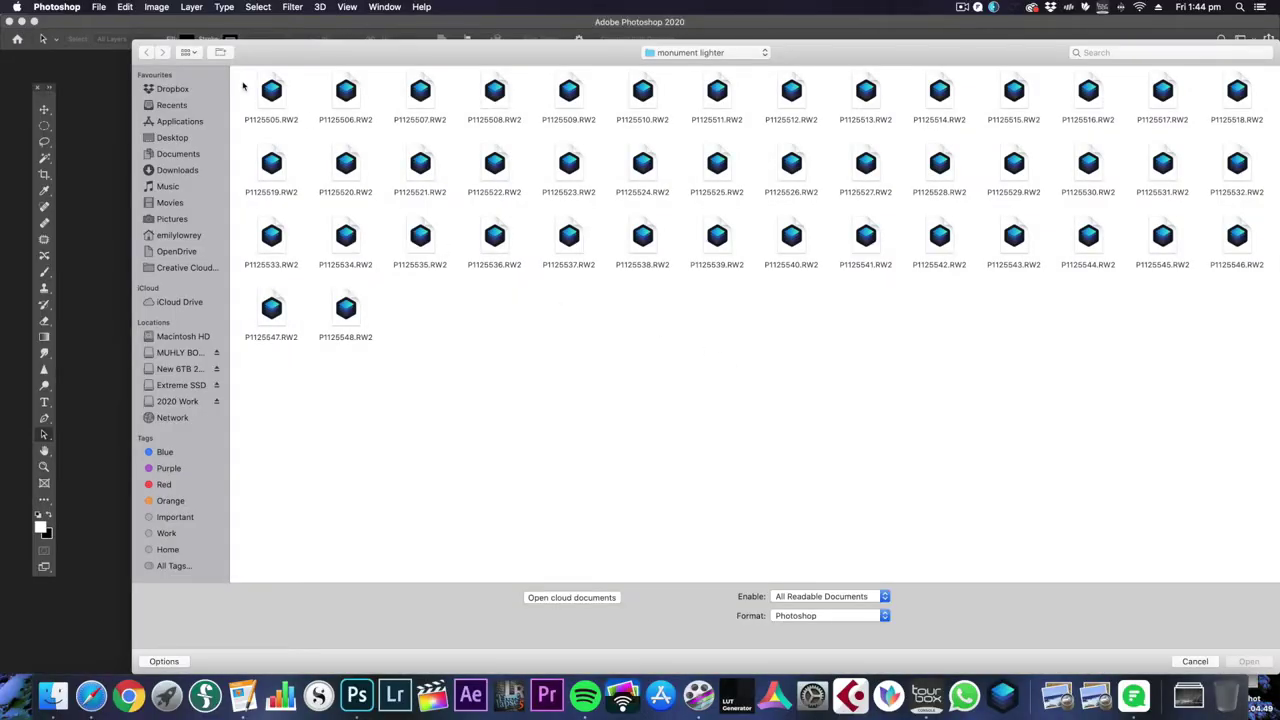
drag(244, 85, 1236, 192)
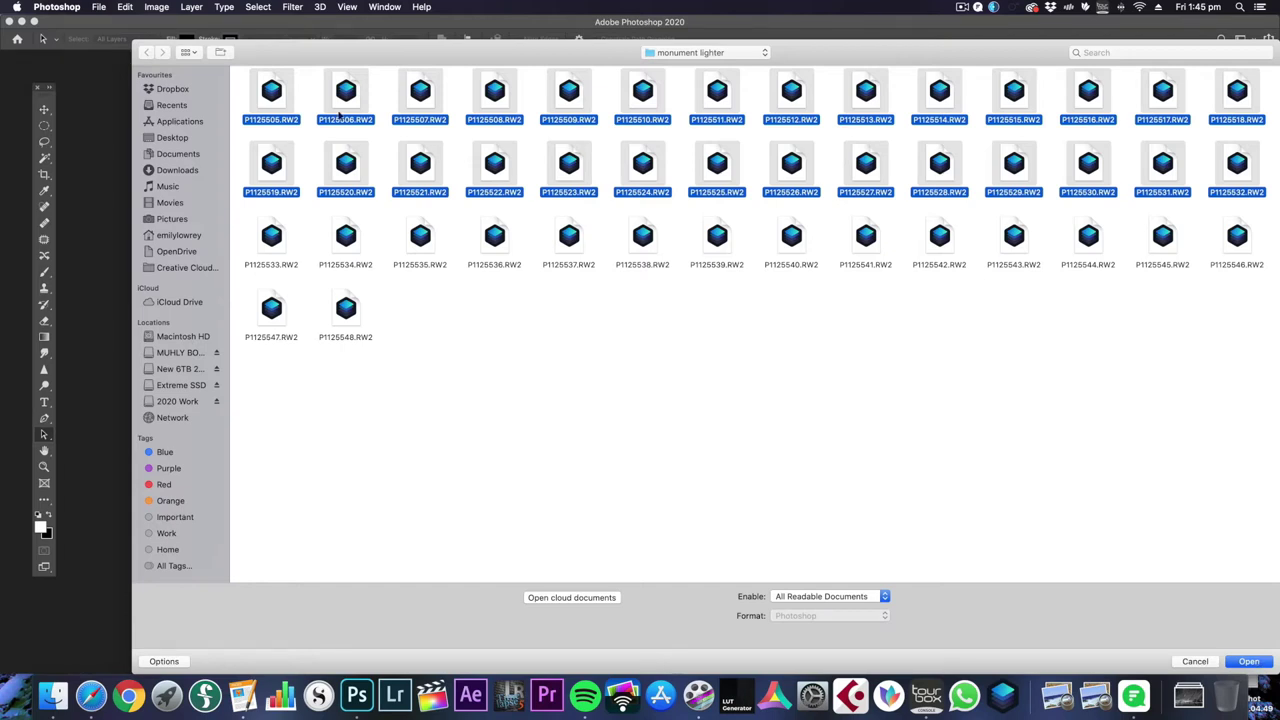
click(1249, 661)
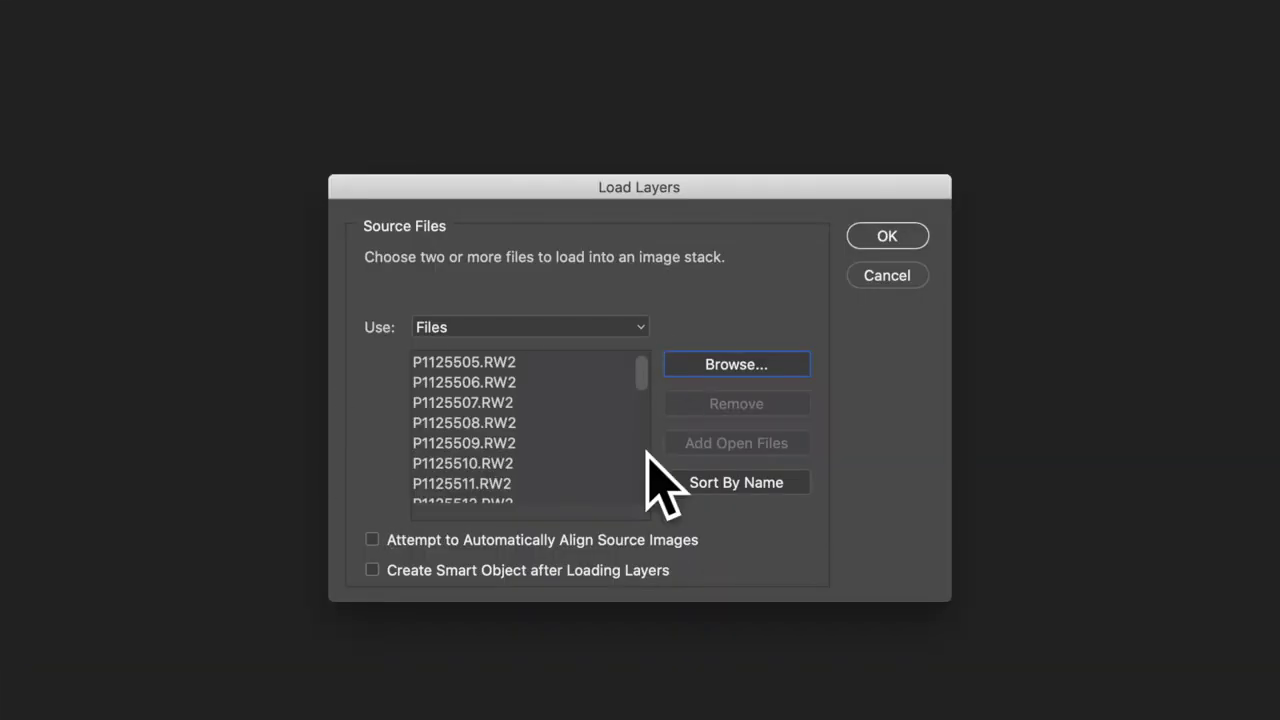
click(372, 541)
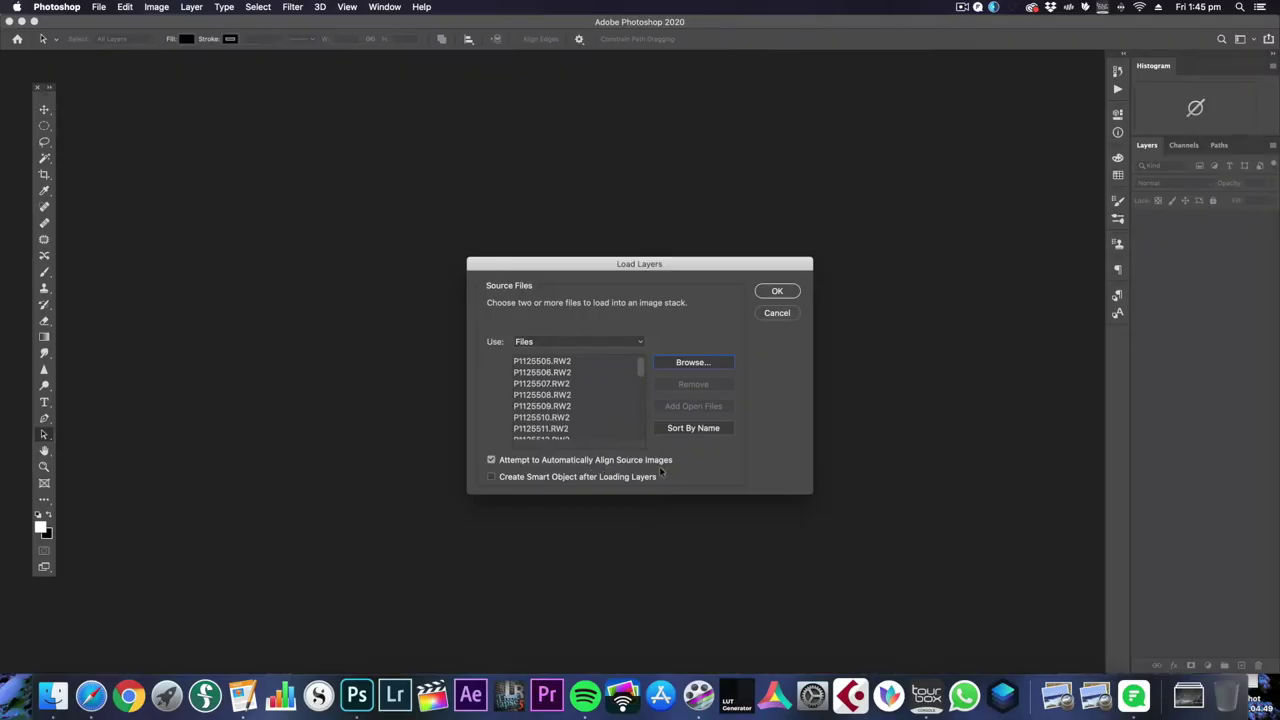
click(797, 292)
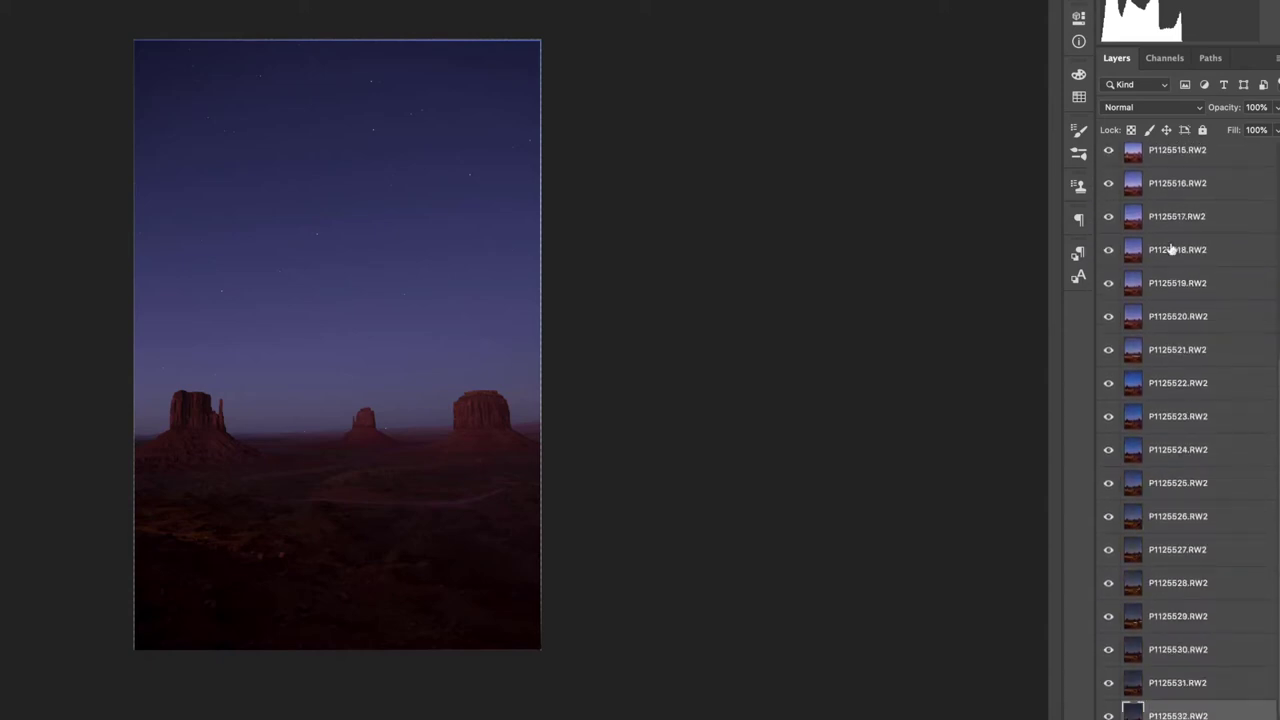
click(1108, 160)
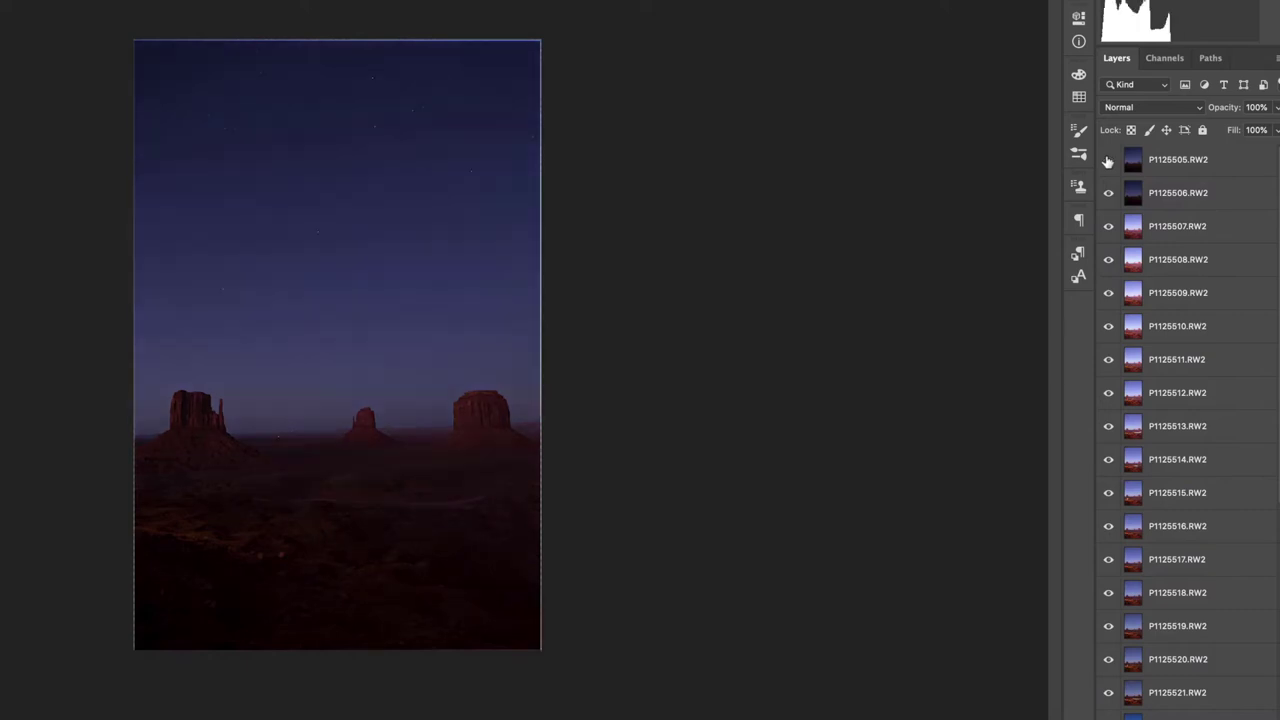
click(1108, 192)
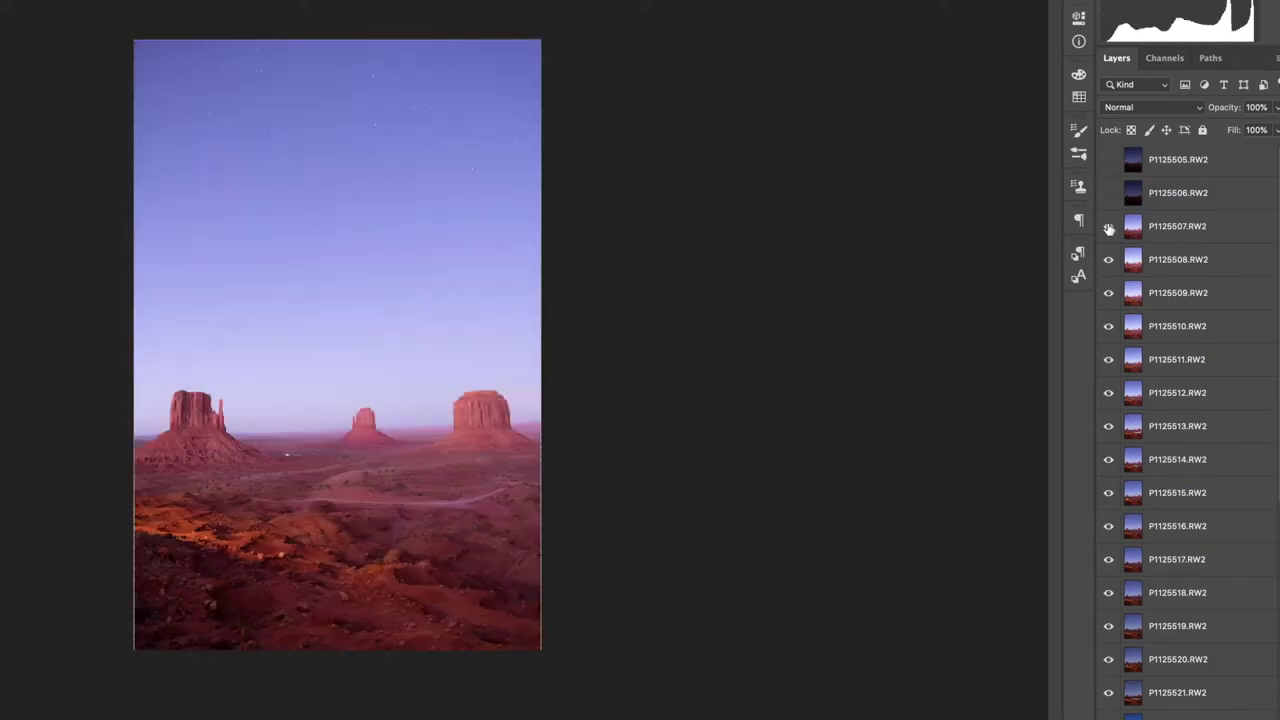
click(1108, 226)
click(1108, 259)
click(1108, 292)
click(1108, 326)
click(1108, 360)
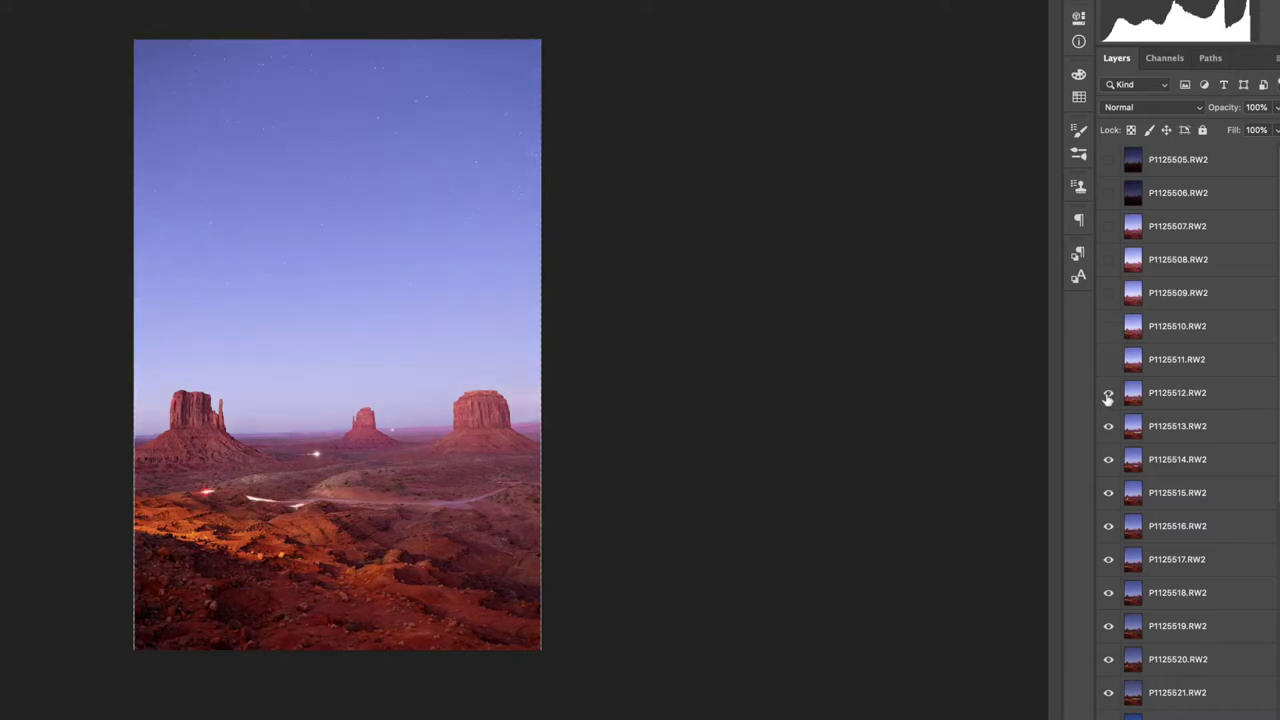
click(1108, 393)
click(1108, 393)
click(1108, 359)
click(1108, 326)
click(1108, 292)
click(1108, 259)
click(1108, 226)
click(1108, 193)
click(1108, 159)
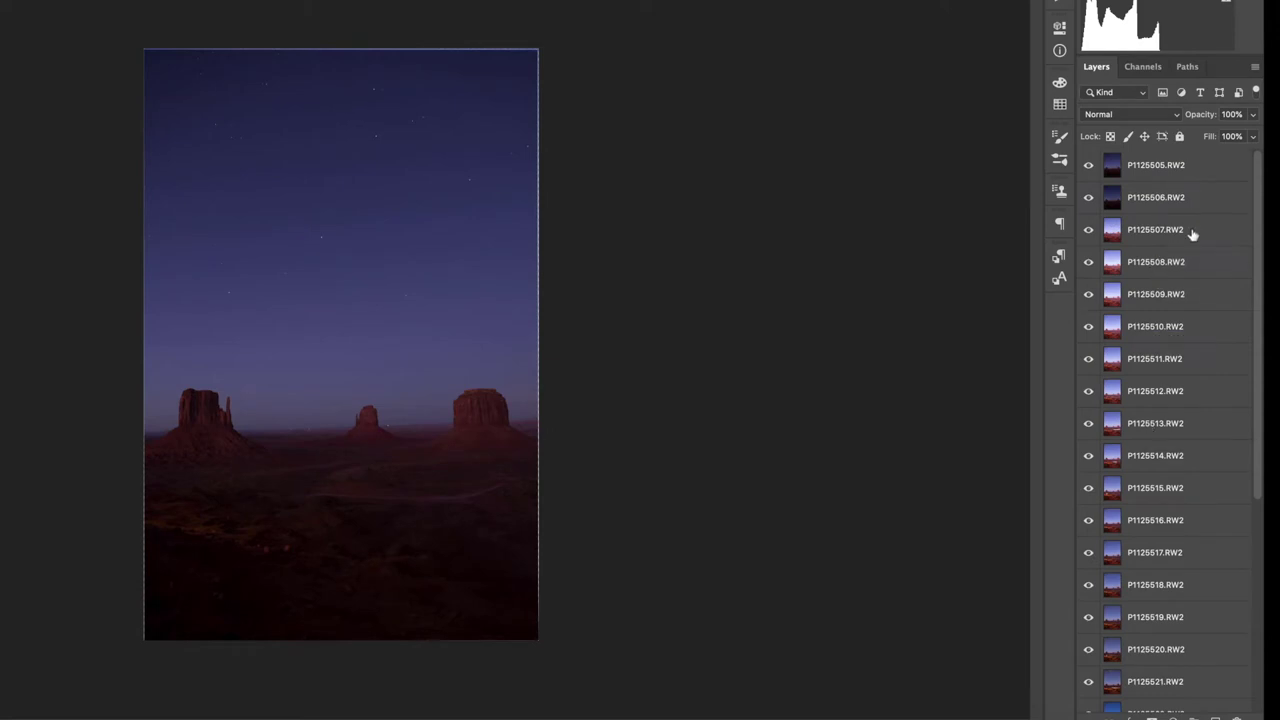
scroll(1206, 525, down, 3)
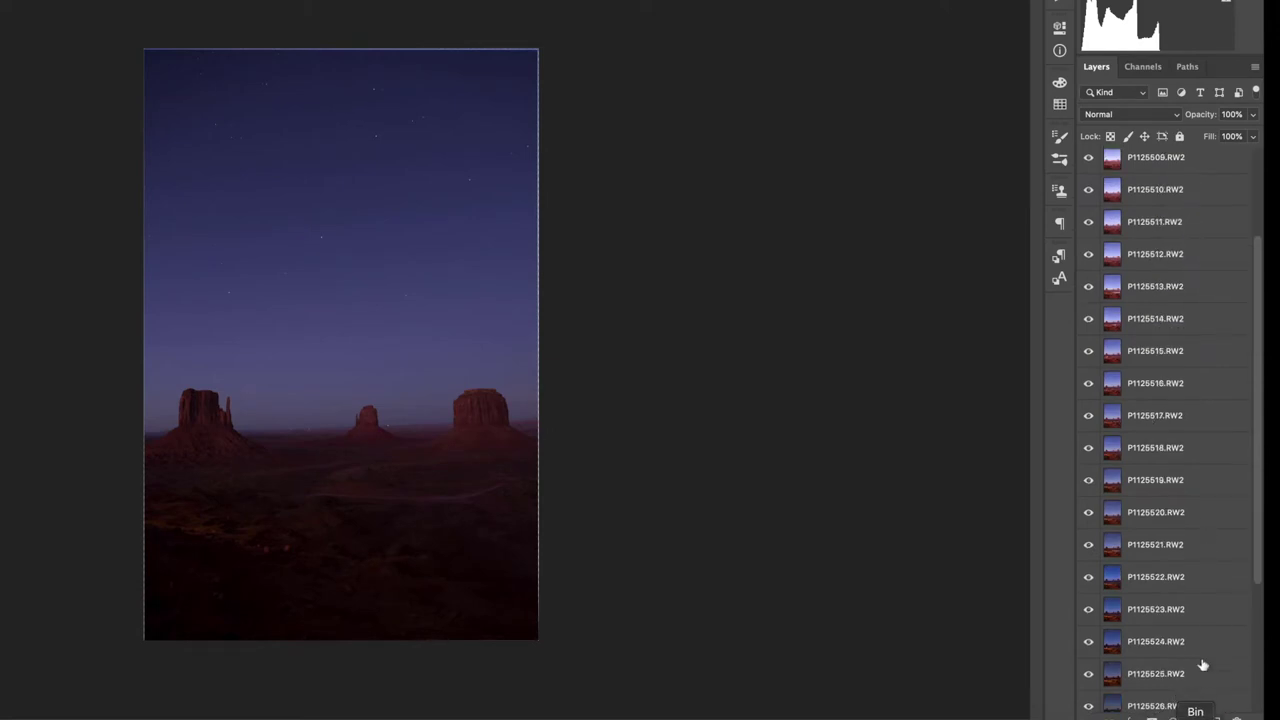
scroll(1203, 637, down, 5)
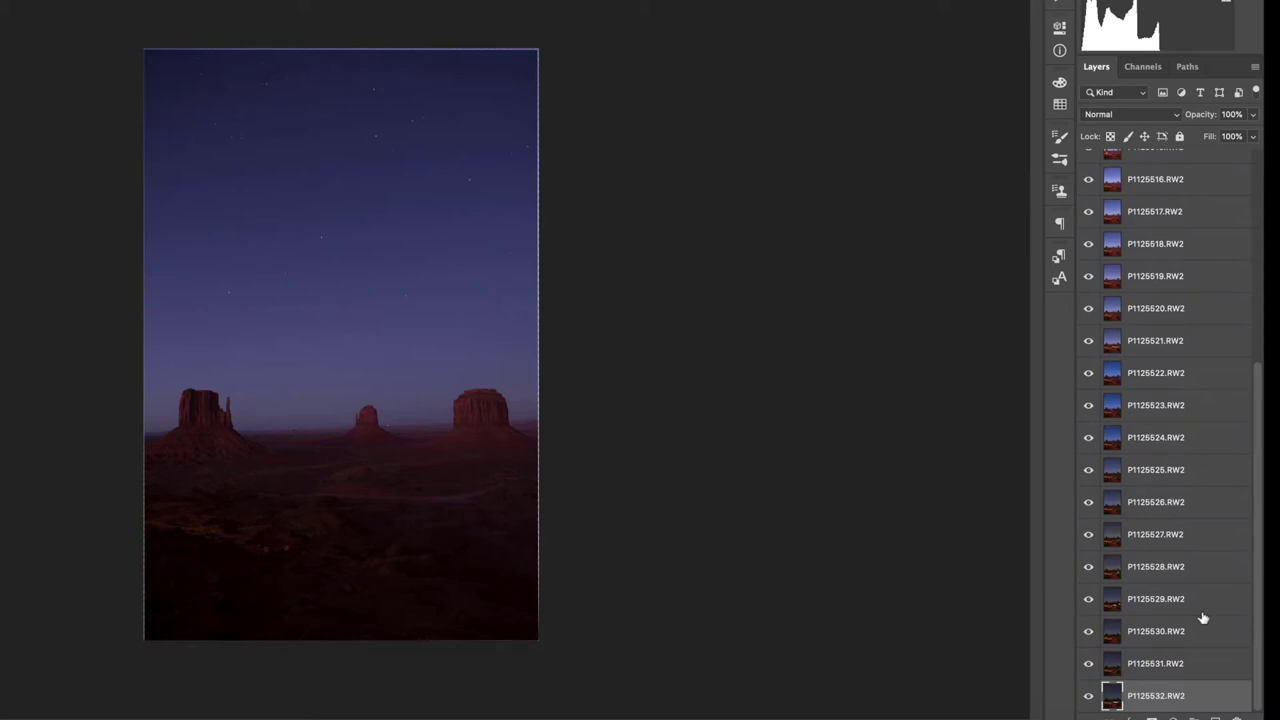
scroll(1195, 605, up, 8)
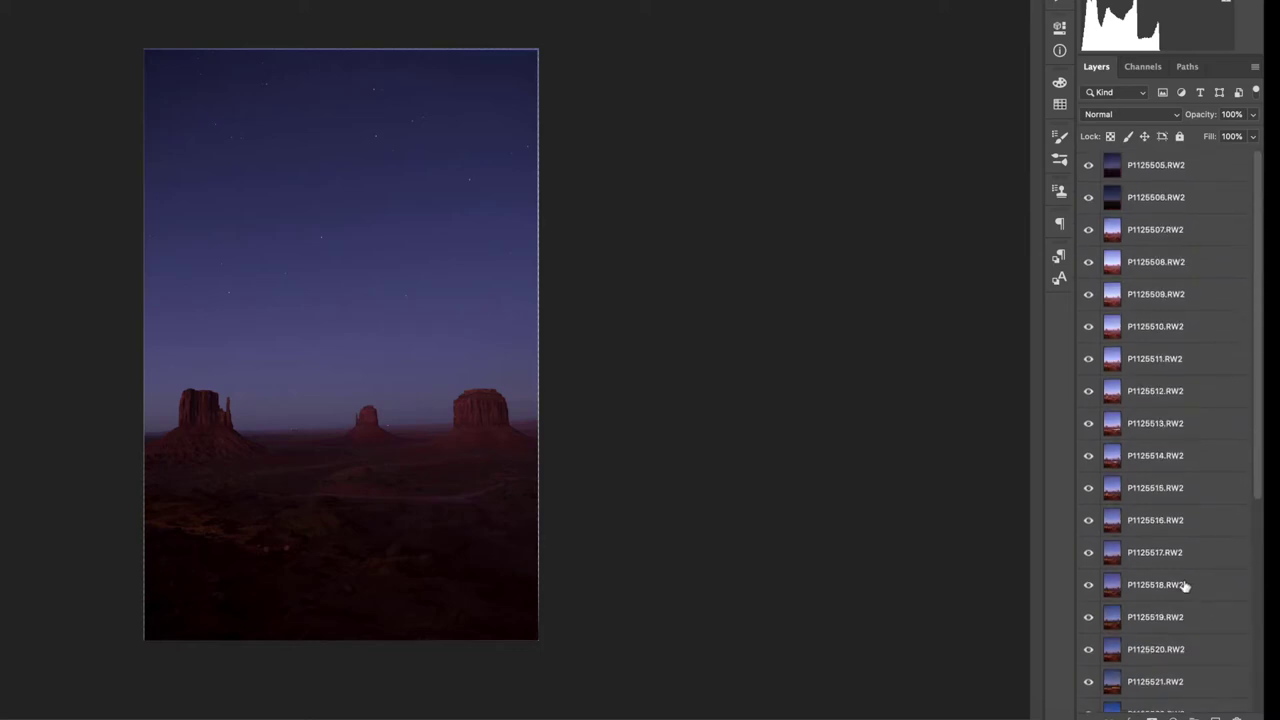
- Hide frames P1125505–P1125508 and select the satellite-streak frame P1125509
click(1089, 165)
click(1089, 197)
click(1090, 230)
click(1089, 262)
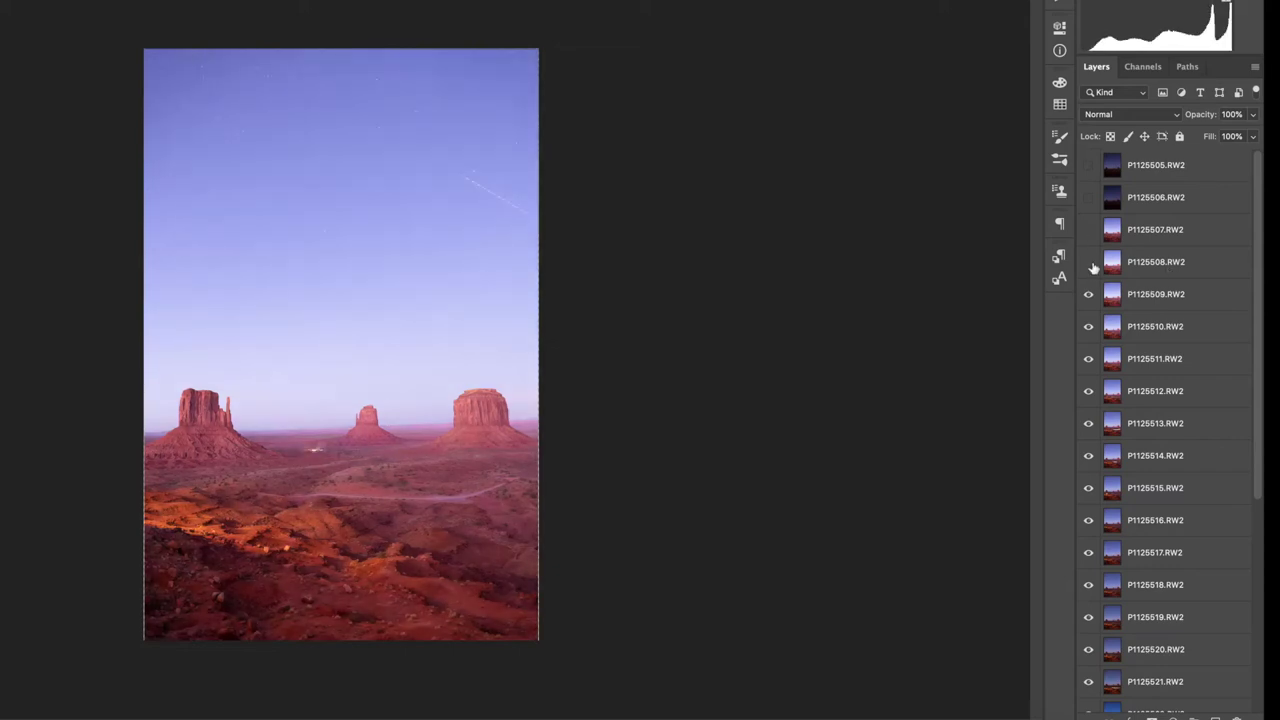
click(1148, 296)
- Drag P1125509 to the bottom of the stack and show the top four frames again
scroll(1148, 298, down, 3)
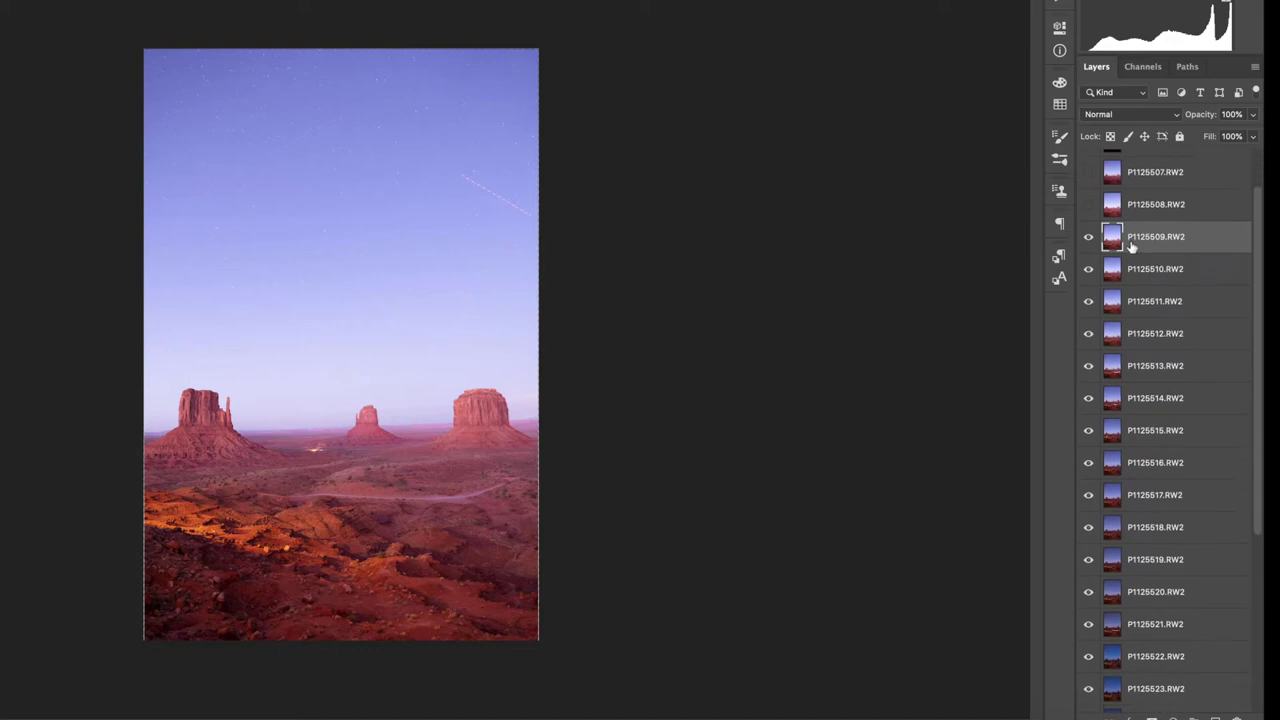
drag(1151, 211, 1166, 580)
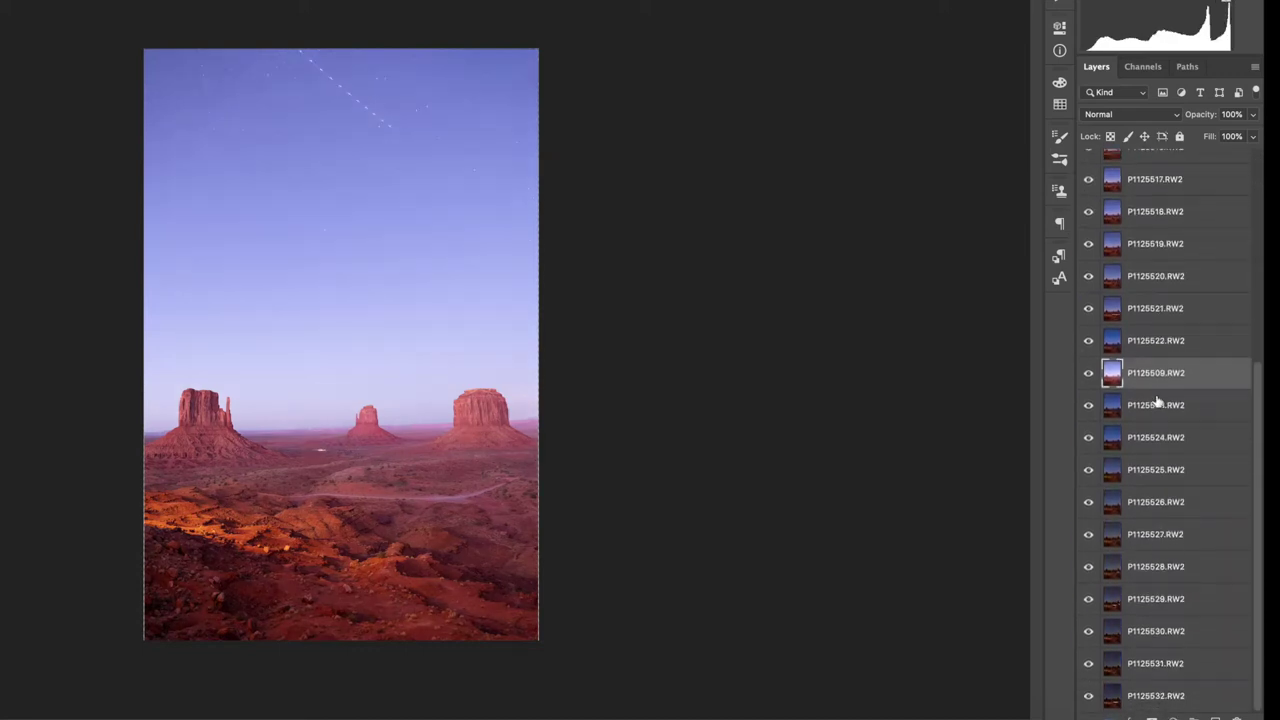
drag(1157, 385, 1160, 667)
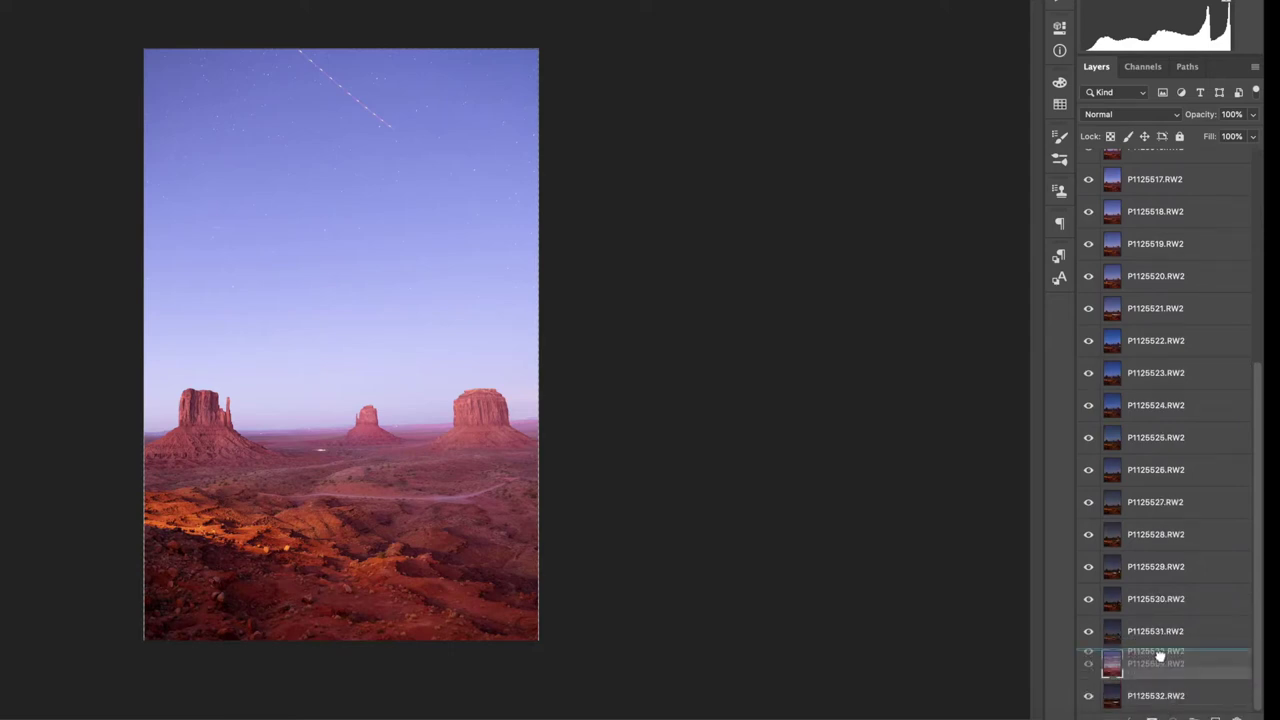
scroll(1137, 423, up, 5)
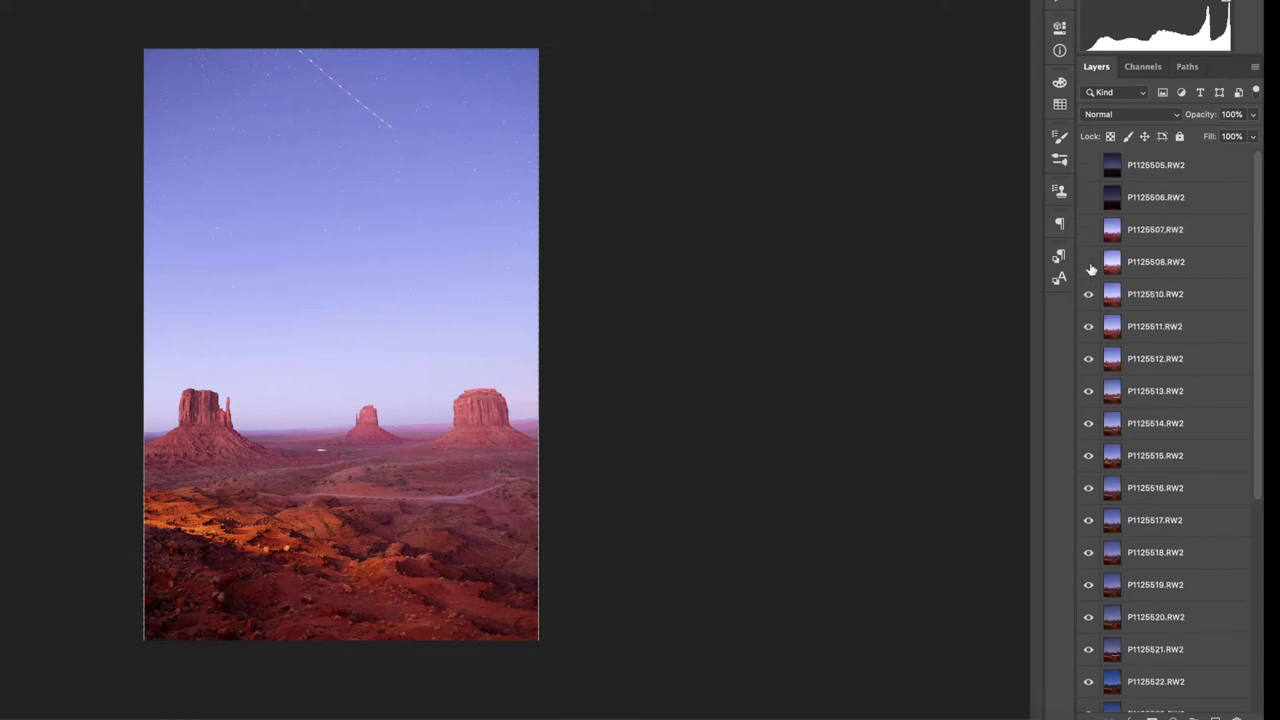
drag(1089, 262, 1090, 180)
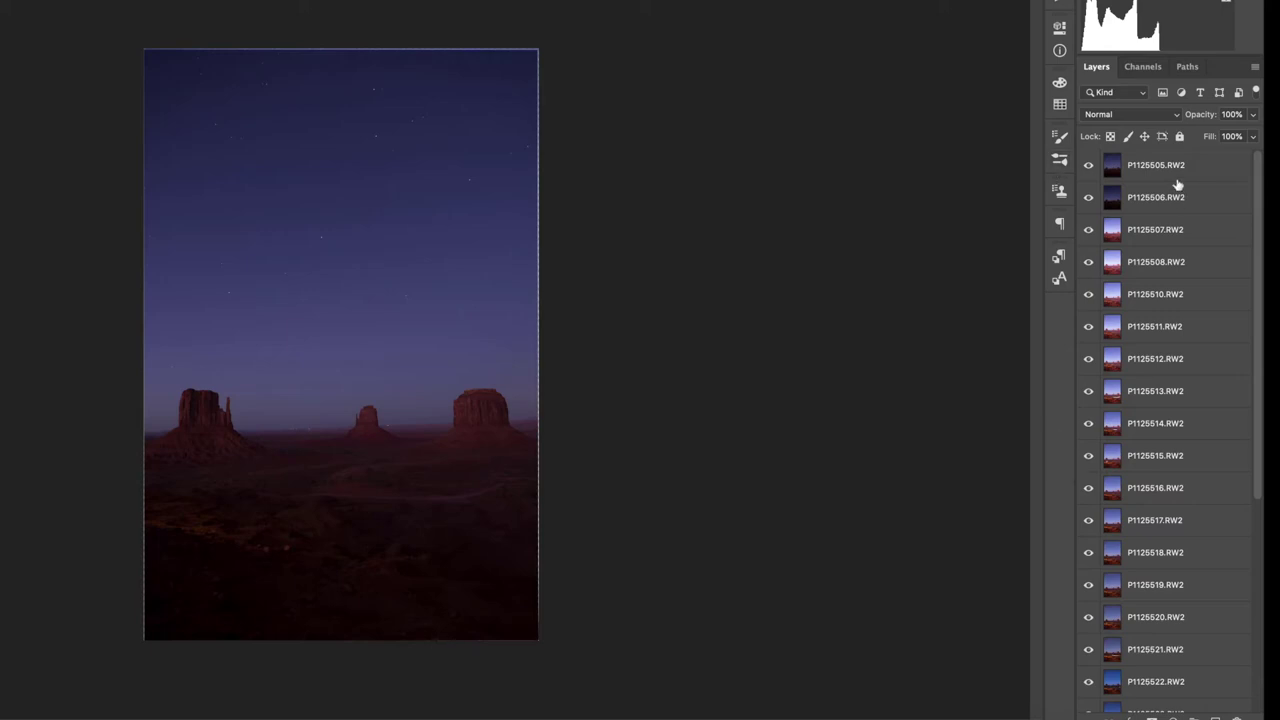
click(1177, 176)
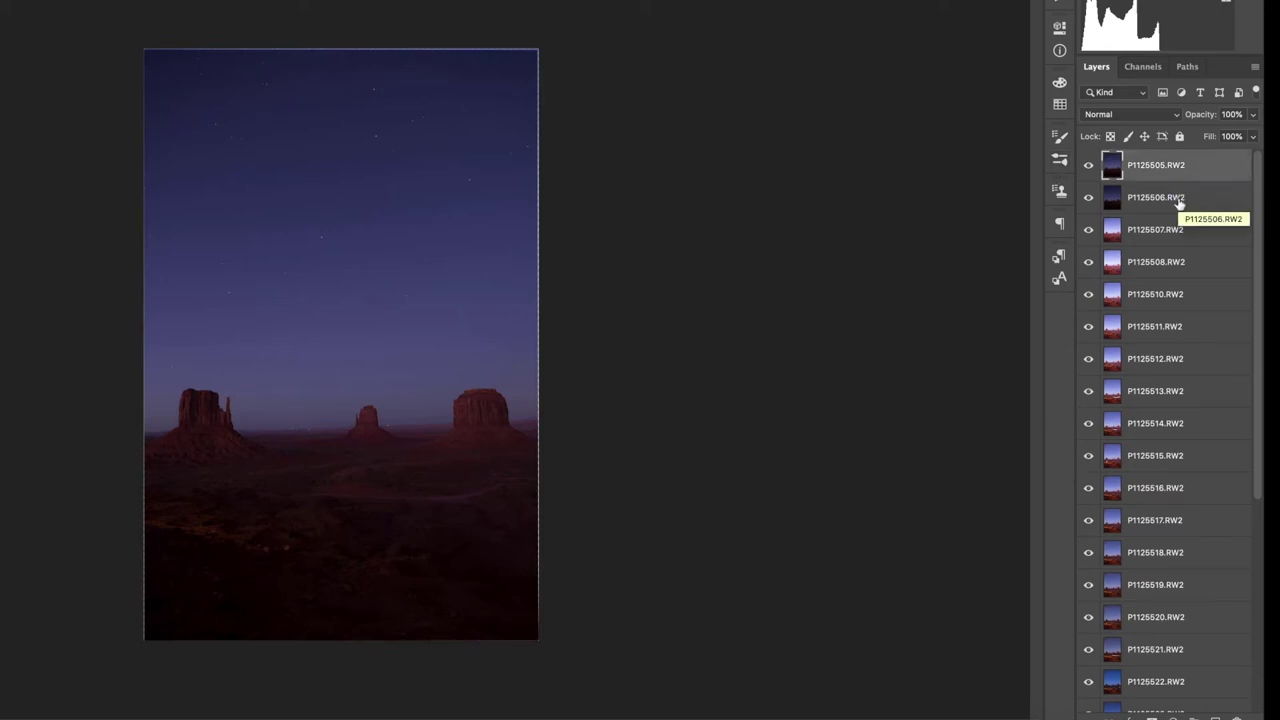
scroll(1177, 470, down, 5)
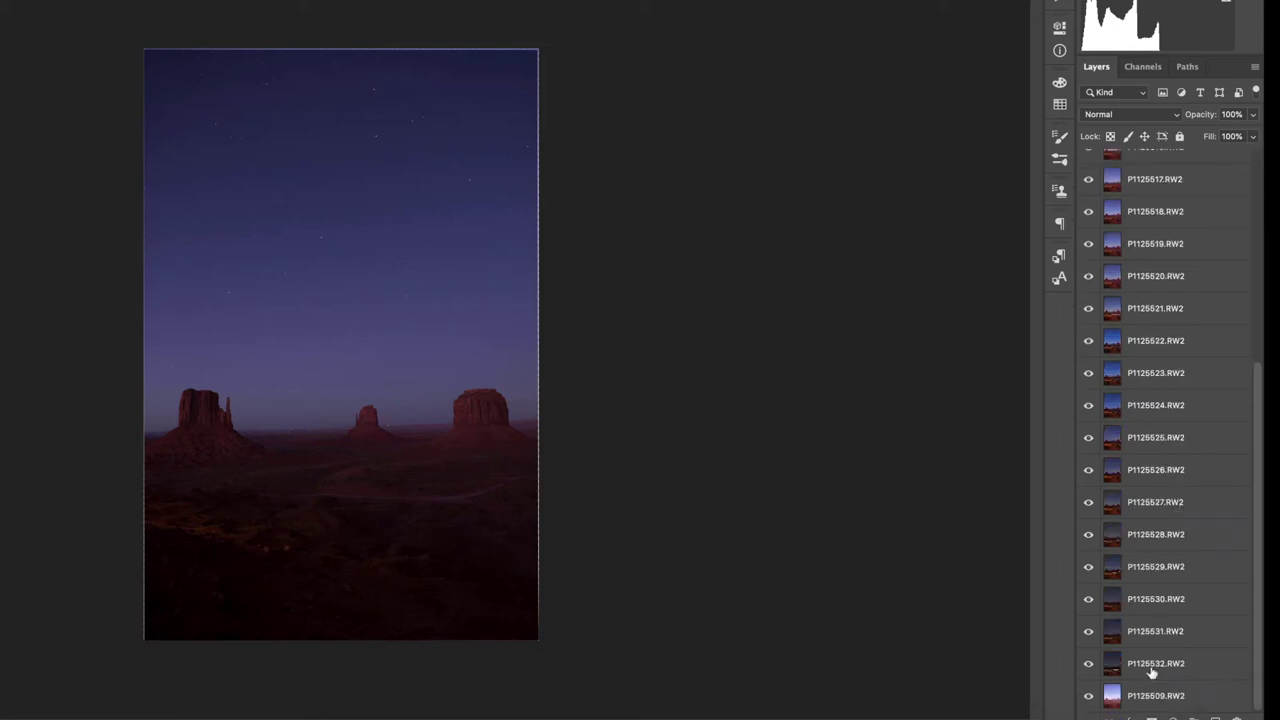
- Select every frame layer and set their blend mode to Lighten
shift+click(1152, 670)
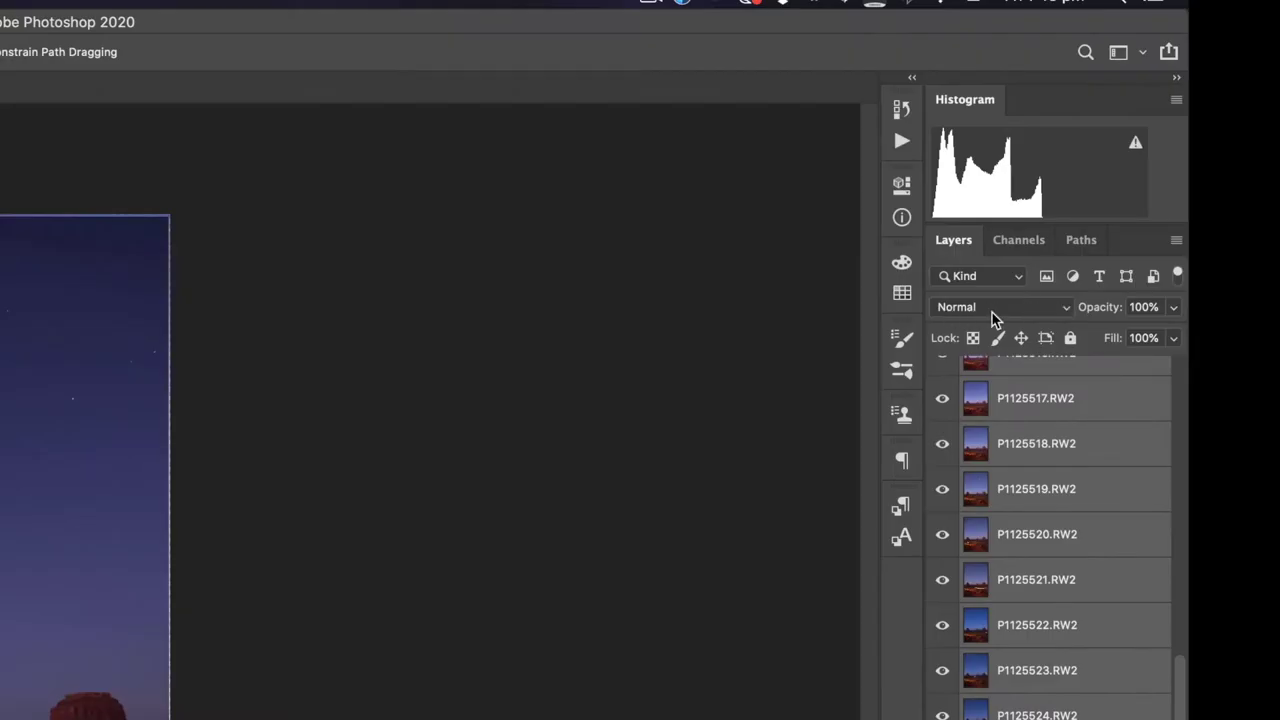
click(1123, 117)
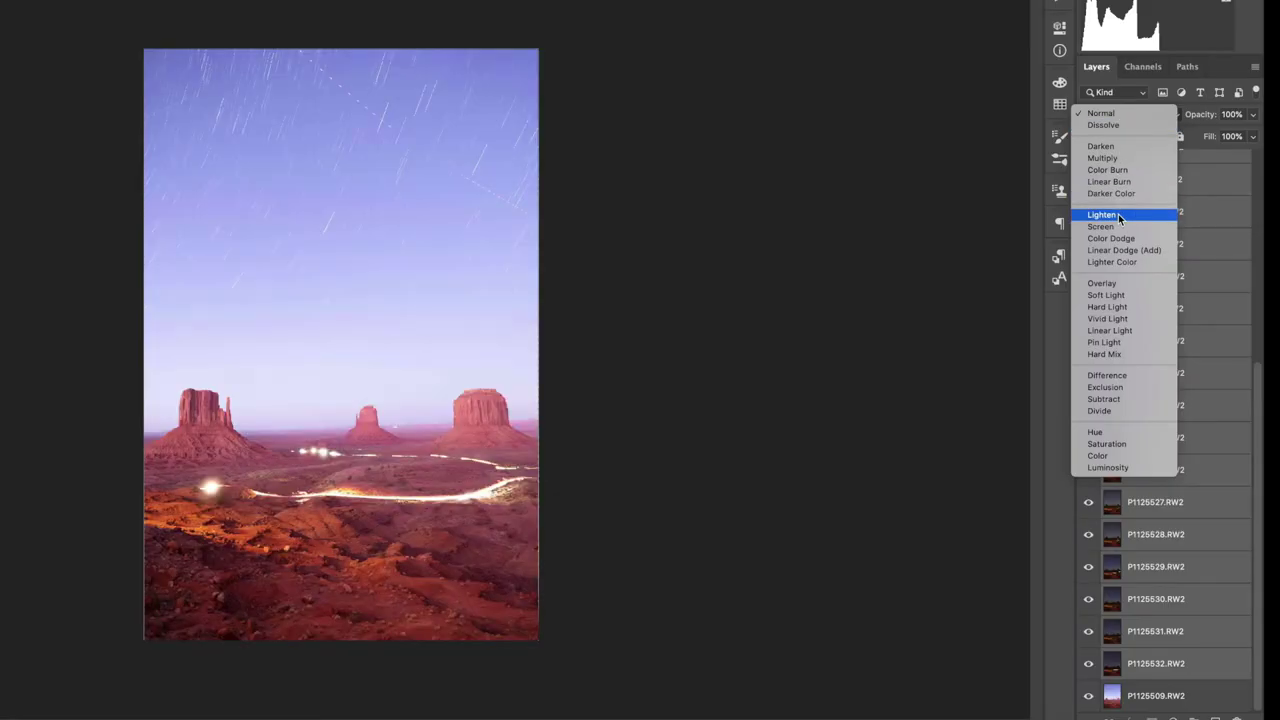
click(1118, 214)
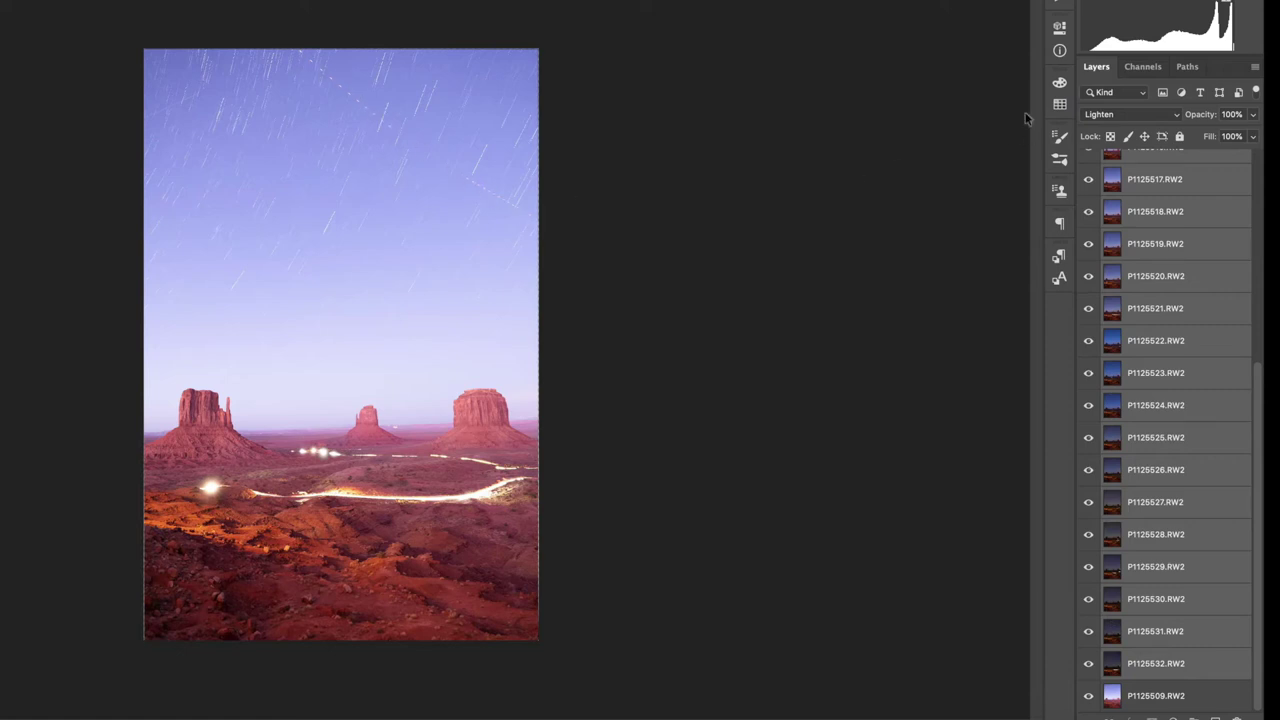
- Return the frames to Normal blending and select only the top frame P1125505
click(1133, 116)
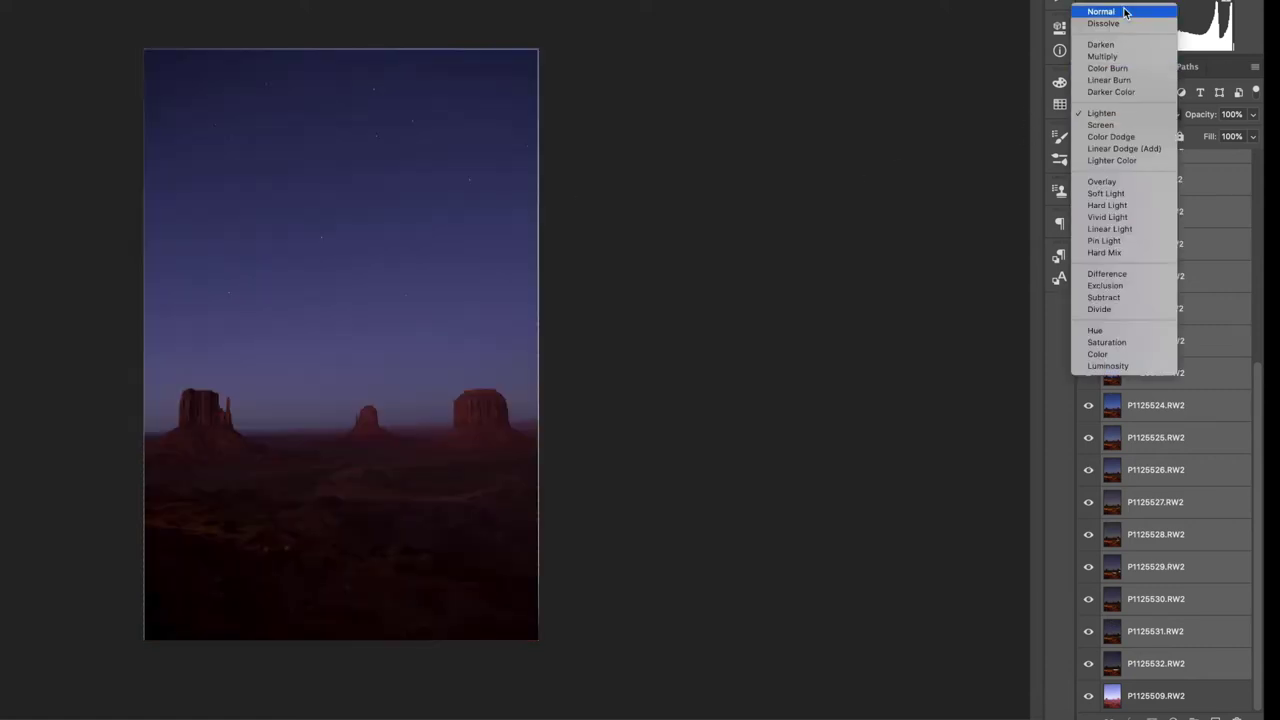
click(1122, 10)
scroll(1166, 329, up, 5)
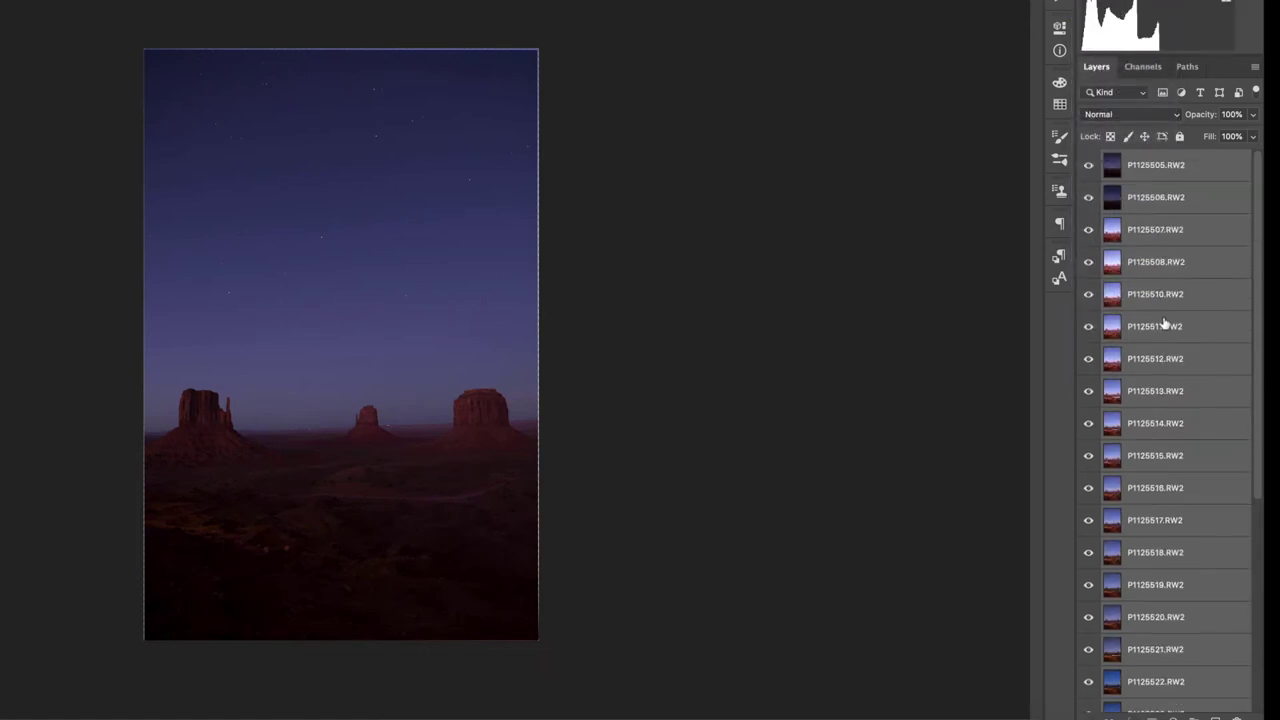
click(1170, 173)
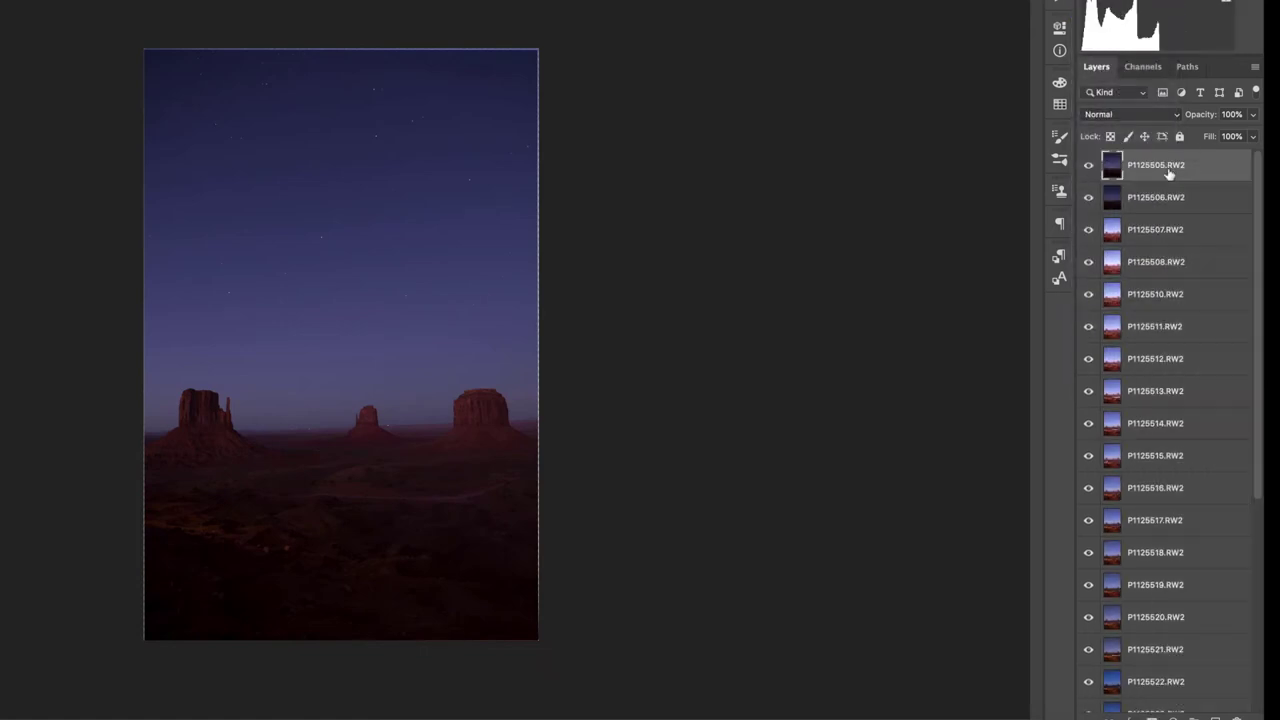
- Hide frames P1125505–P1125508 and select P1125510 with the satellite streak
click(1089, 165)
click(1089, 197)
click(1089, 229)
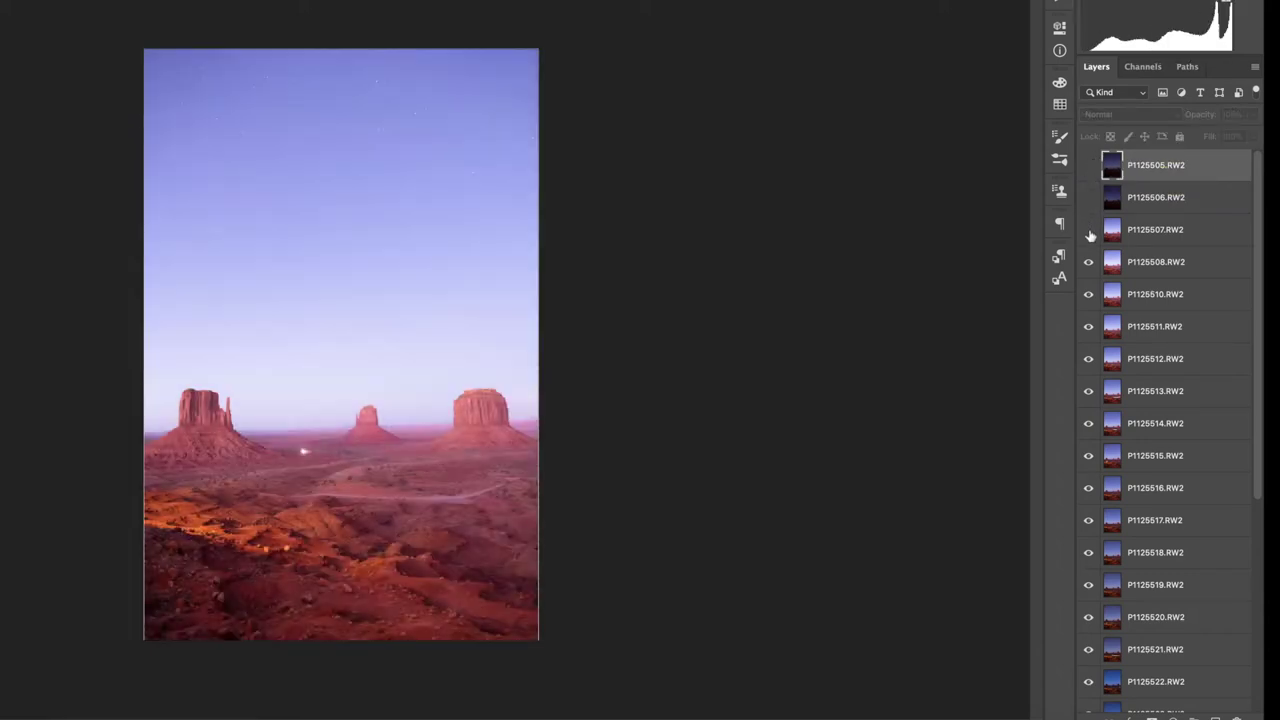
click(1089, 262)
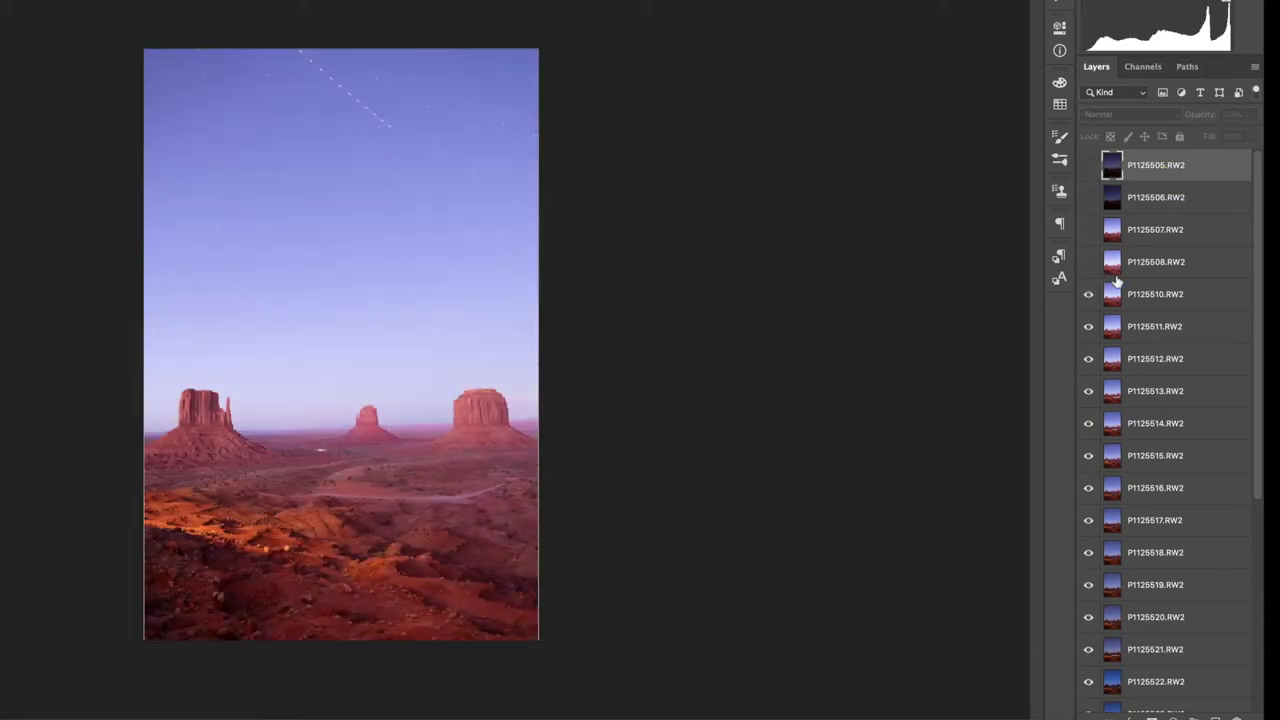
click(1137, 296)
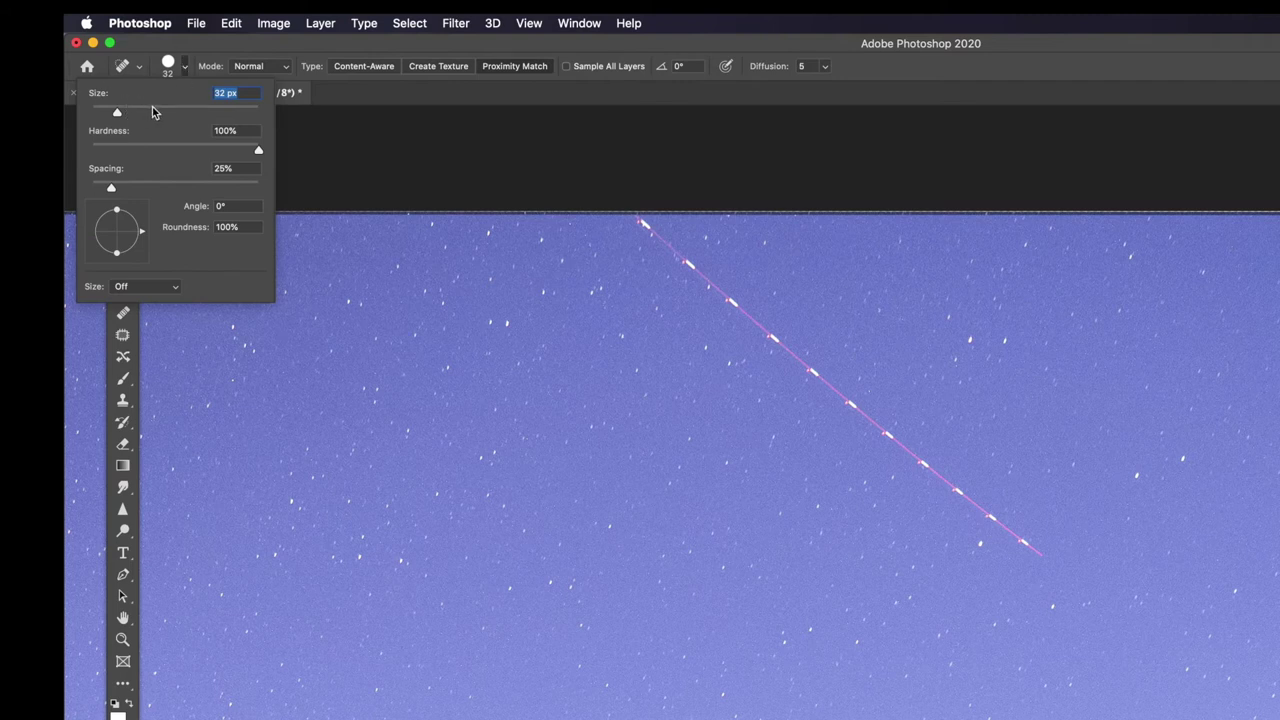
- Spot-heal the upper part of the diagonal satellite streak in P1125510
click(187, 71)
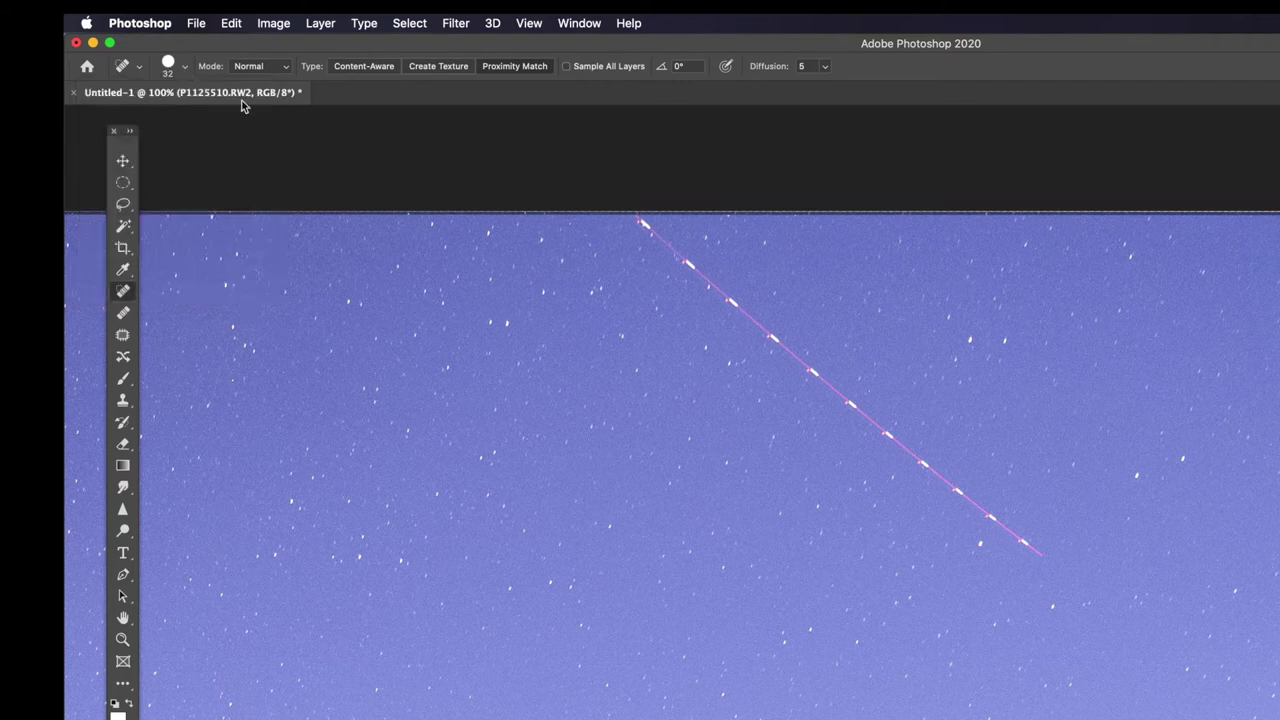
click(643, 229)
click(652, 237)
click(675, 253)
click(687, 264)
click(709, 285)
click(736, 304)
click(763, 328)
click(786, 349)
click(811, 374)
- Heal the remaining middle and lower stretches of the satellite streak
drag(850, 403, 812, 371)
click(871, 423)
click(886, 433)
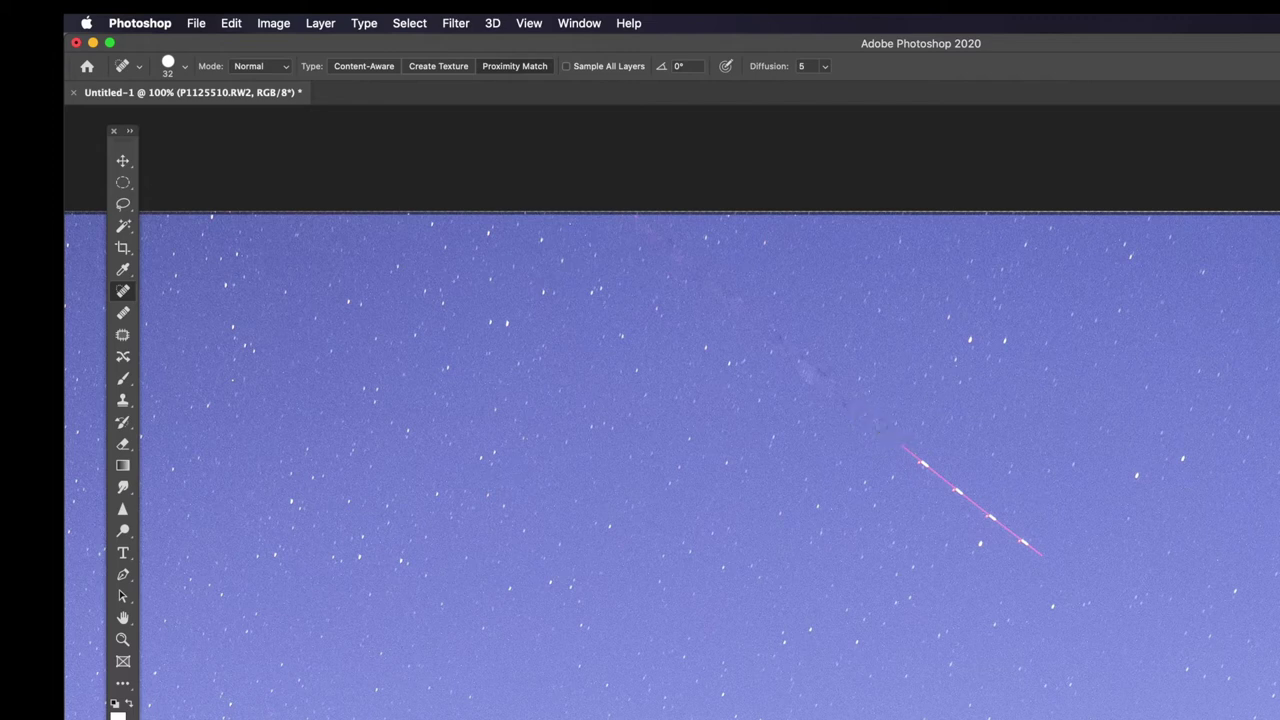
click(1023, 542)
click(995, 522)
drag(979, 509, 968, 500)
click(953, 488)
click(937, 474)
click(914, 457)
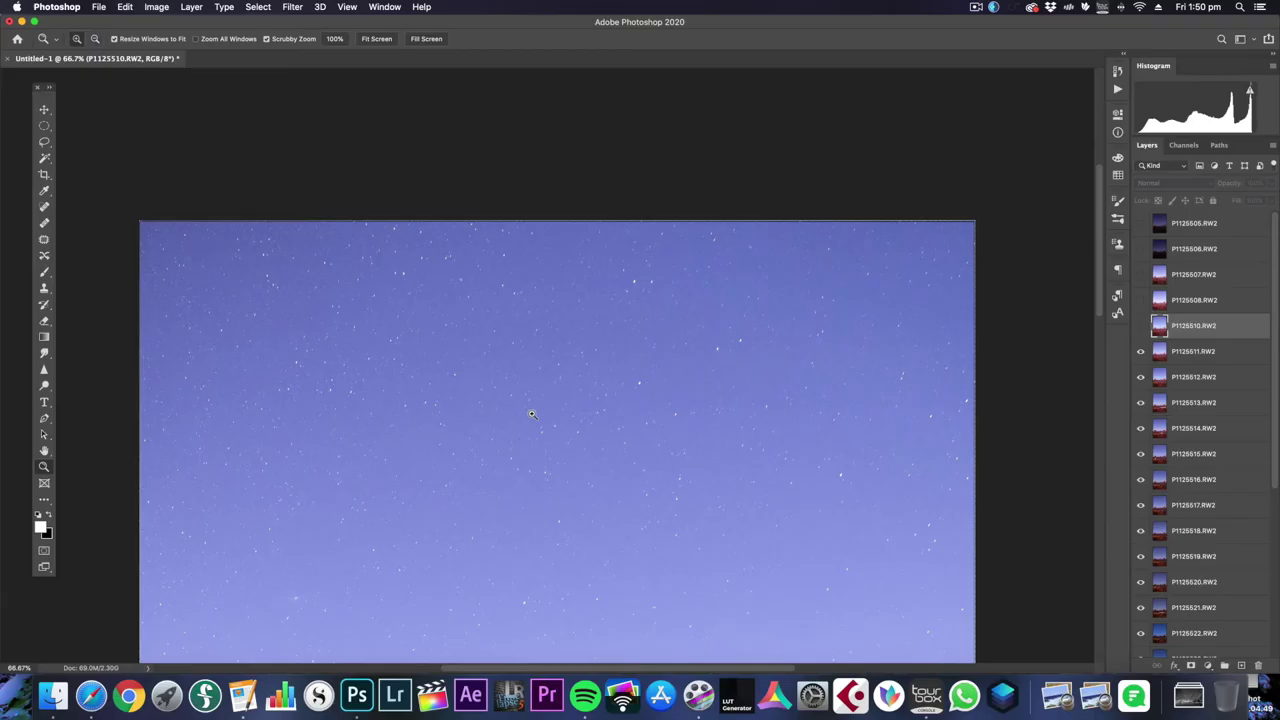
- Hide frames P1125511 and P1125512 and zoom into the sky to look for streaks
scroll(532, 414, up, 4)
scroll(532, 414, down, 6)
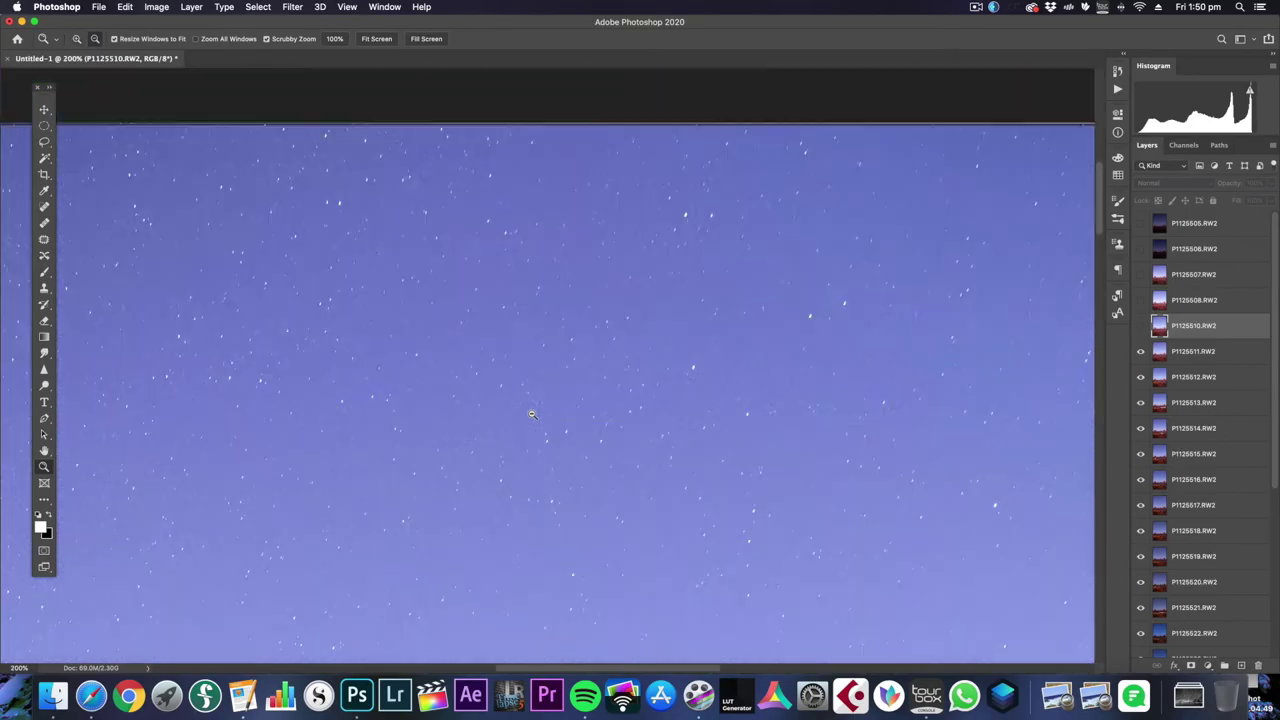
scroll(532, 414, down, 1)
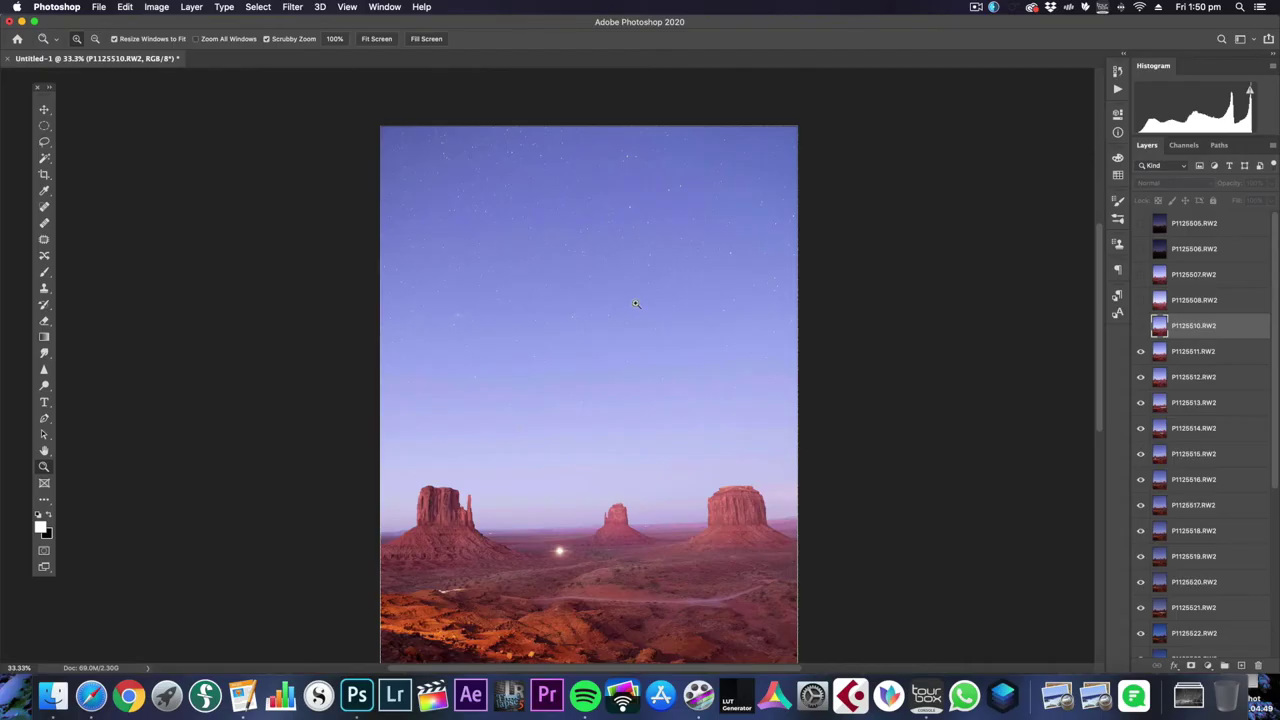
scroll(1219, 365, down, 2)
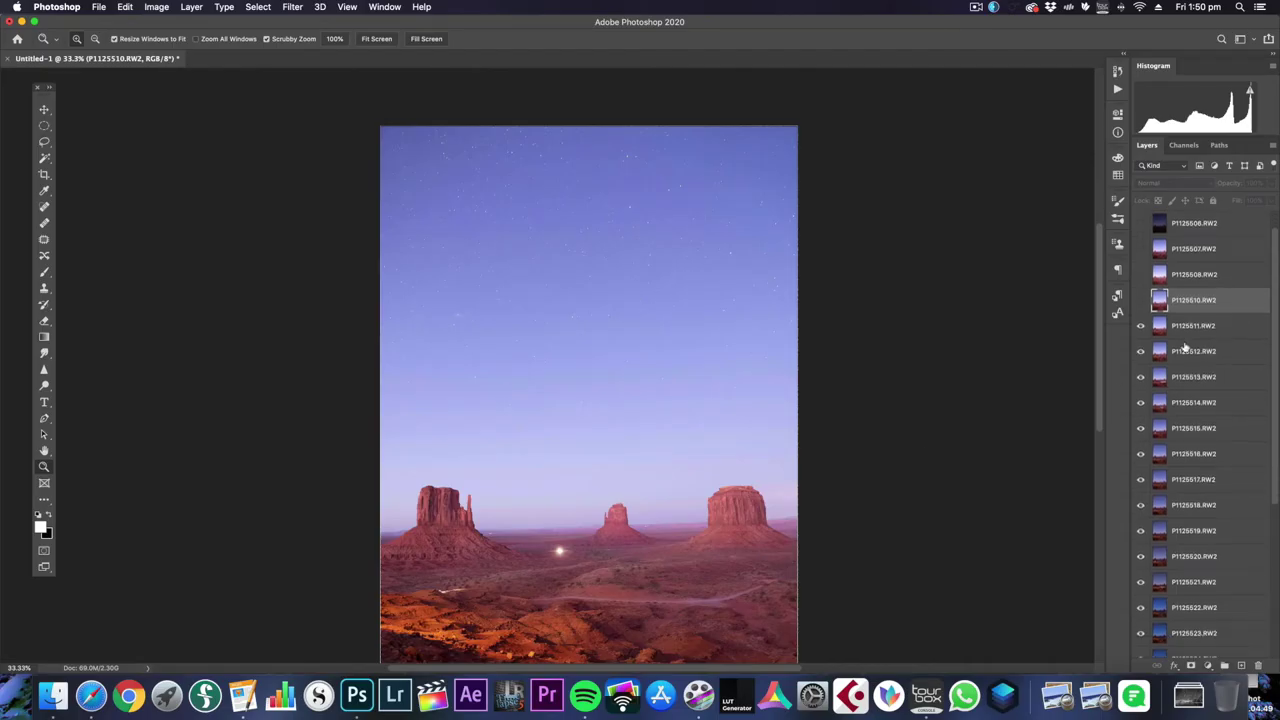
click(1141, 328)
scroll(1143, 333, down, 1)
click(1141, 333)
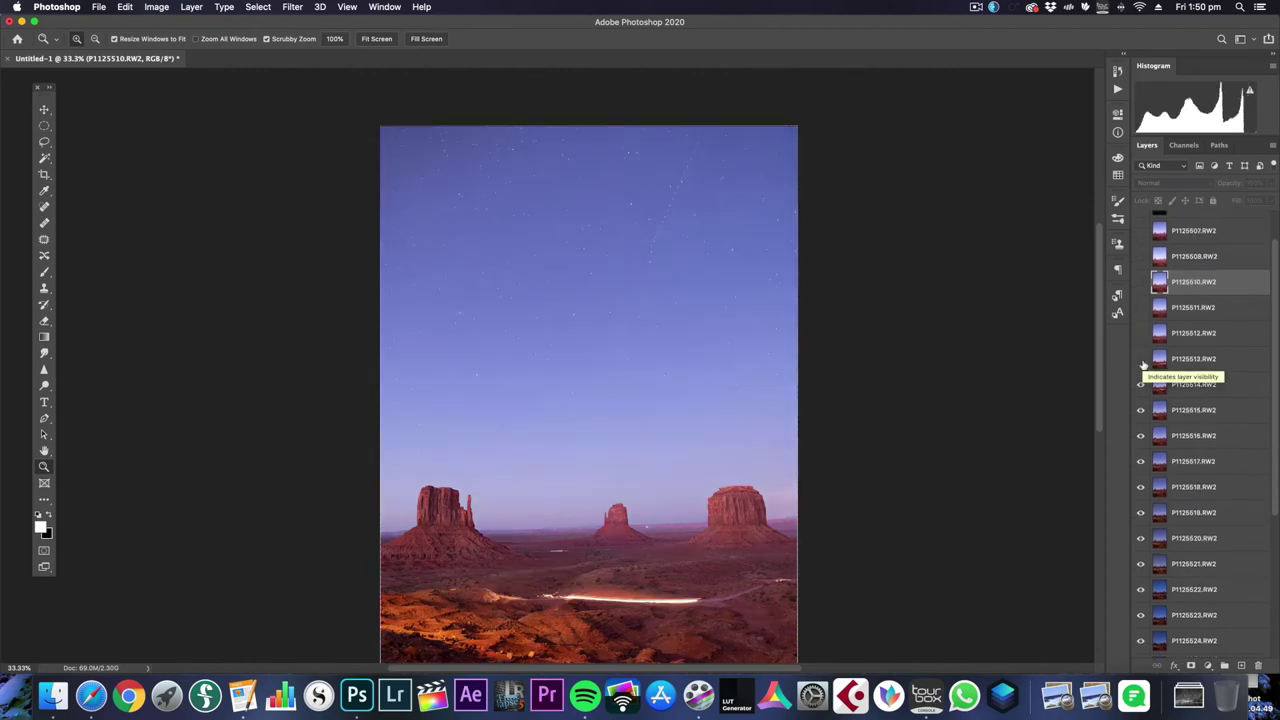
click(691, 175)
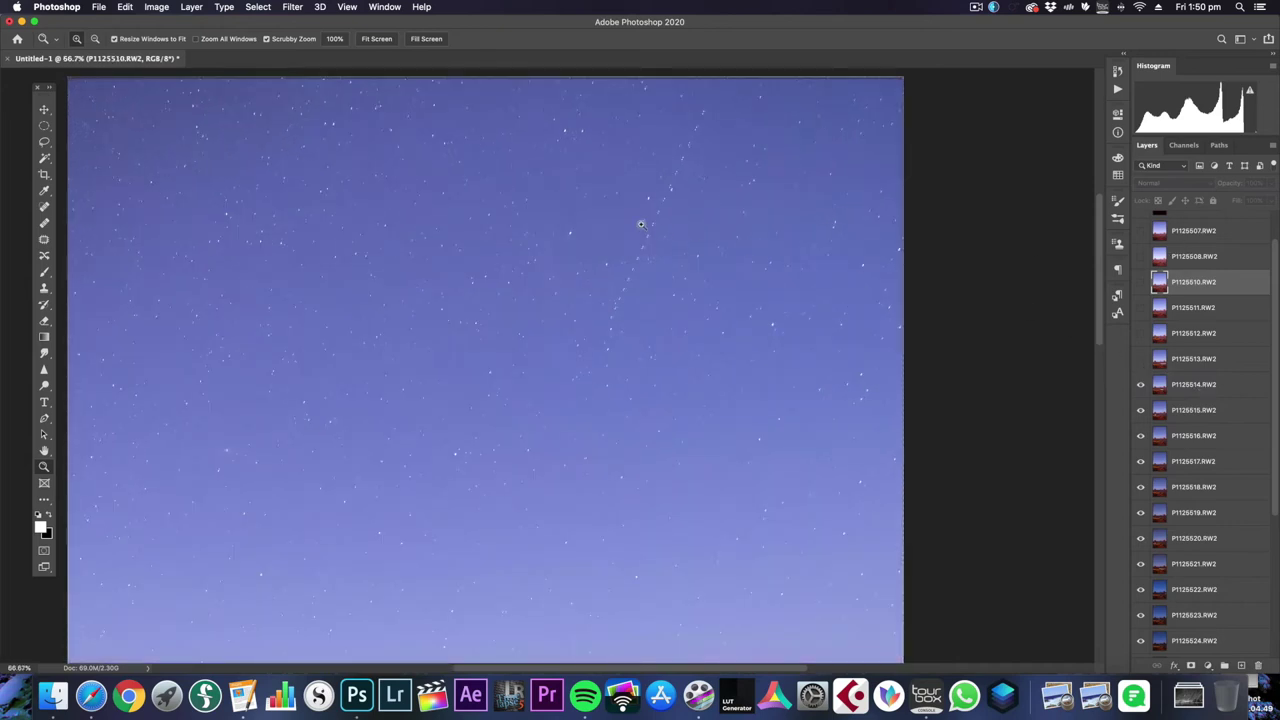
- Spot-heal the faint sky streak in P1125514, hide that frame, and fit the image on screen
click(1200, 386)
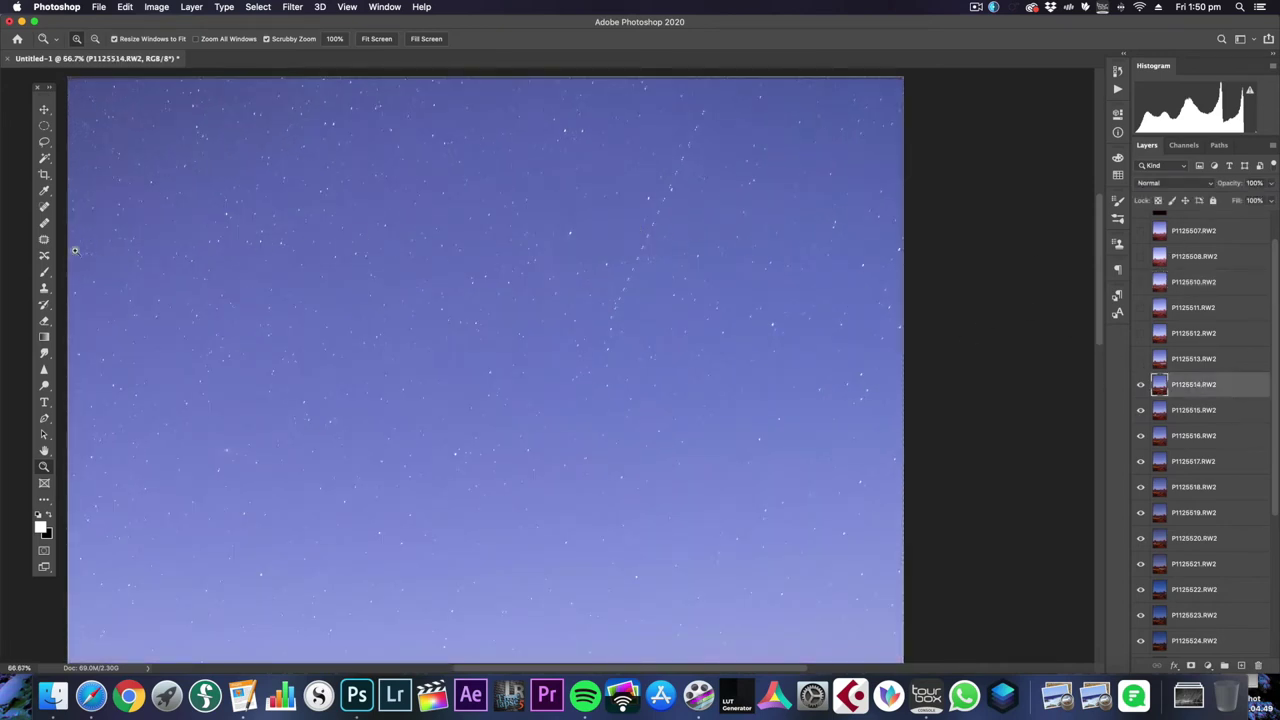
click(44, 207)
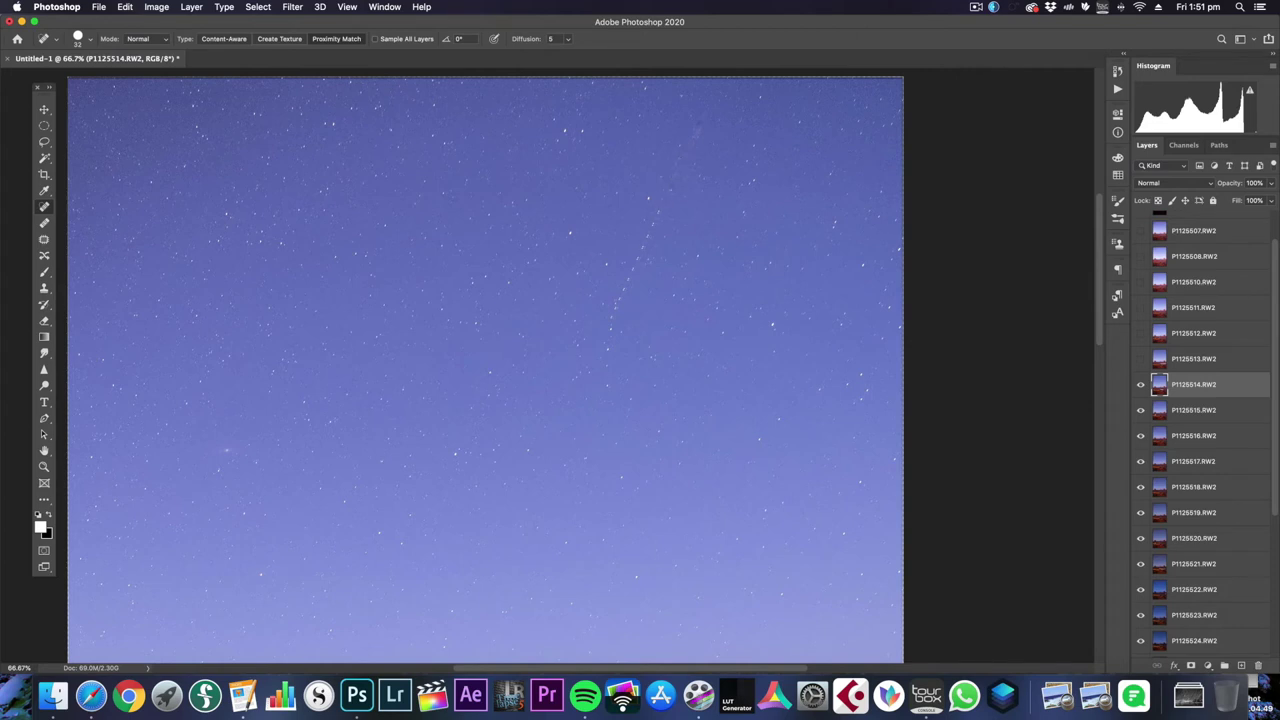
drag(640, 256, 647, 240)
click(1140, 385)
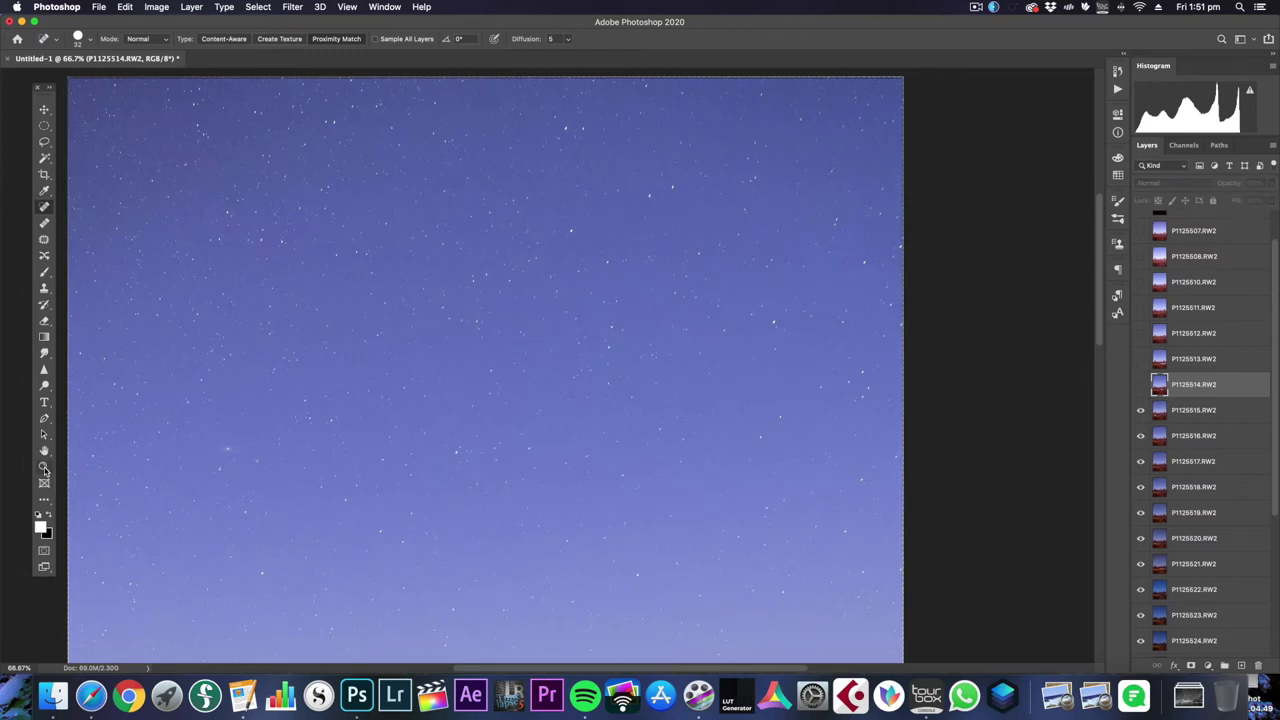
click(44, 466)
right_click(457, 355)
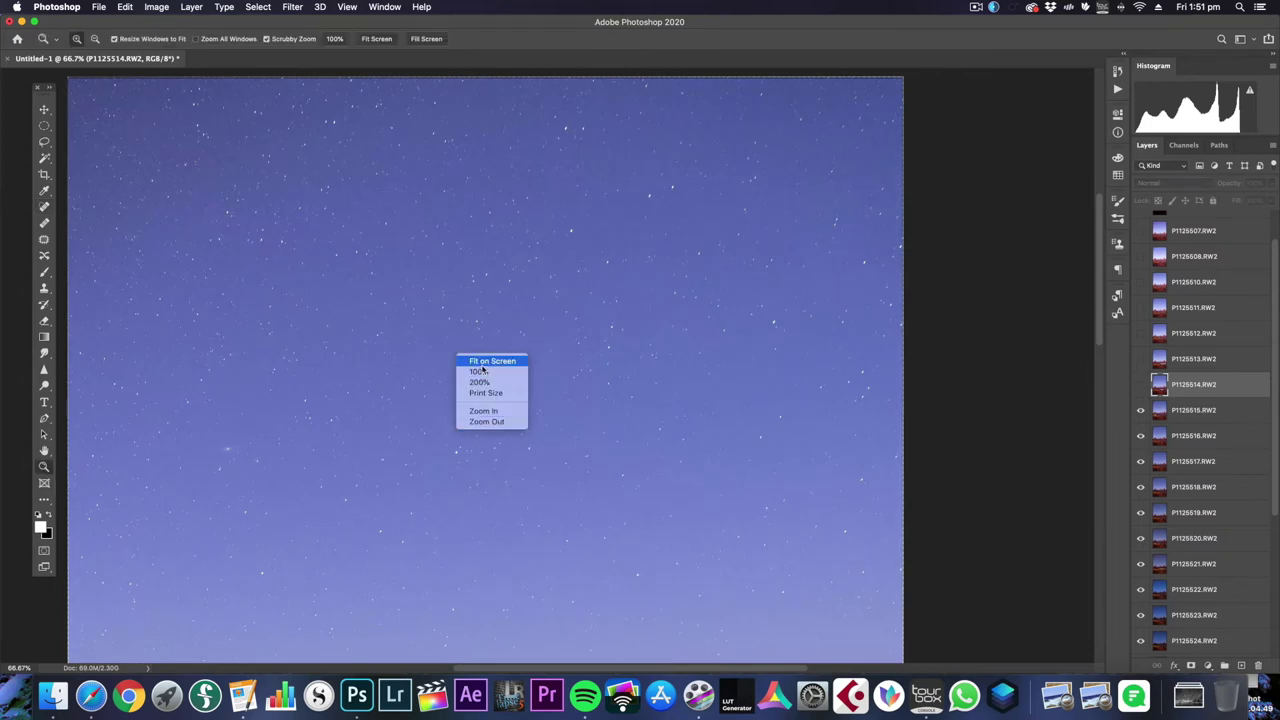
click(481, 363)
- Hide frames P1125515 through P1125532 to reveal the bottom frame P1125509
scroll(1205, 378, down, 2)
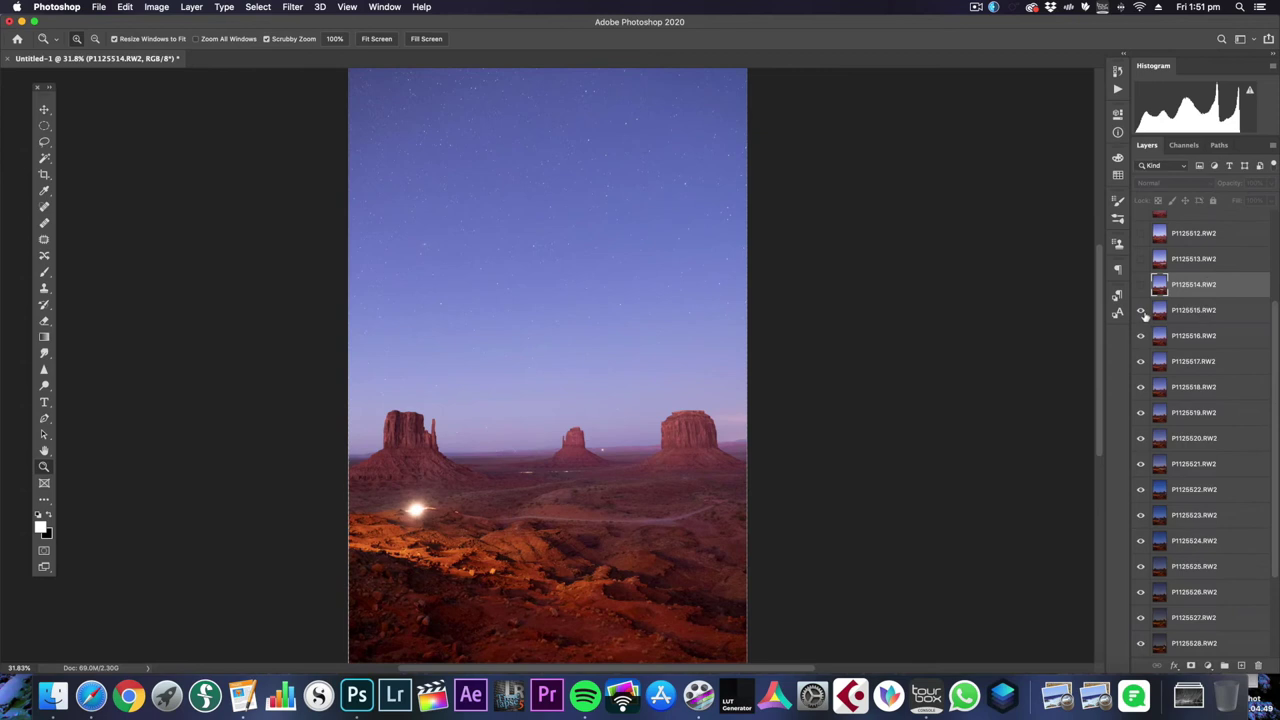
click(1141, 311)
click(1141, 336)
click(1141, 361)
click(1141, 387)
click(1141, 412)
scroll(1178, 425, down, 1)
scroll(1178, 425, down, 1)
click(1141, 346)
click(1141, 372)
click(1141, 397)
click(1141, 423)
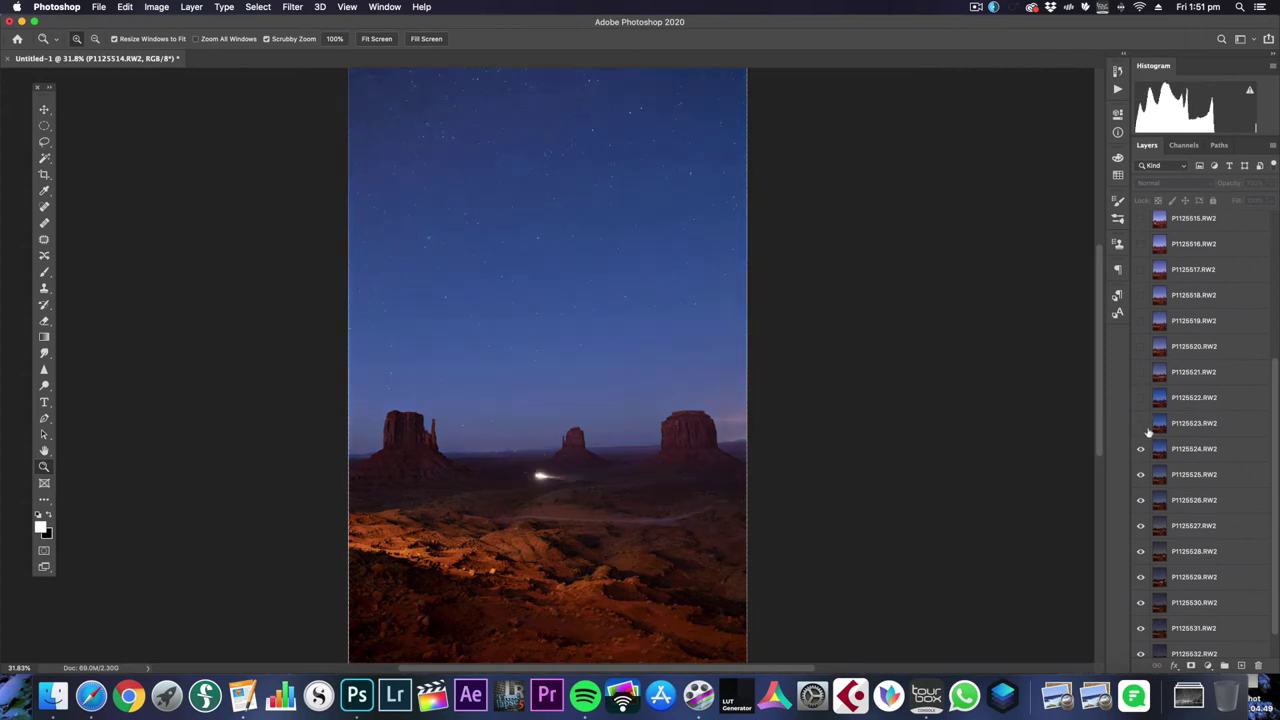
scroll(1145, 418, down, 1)
click(1141, 413)
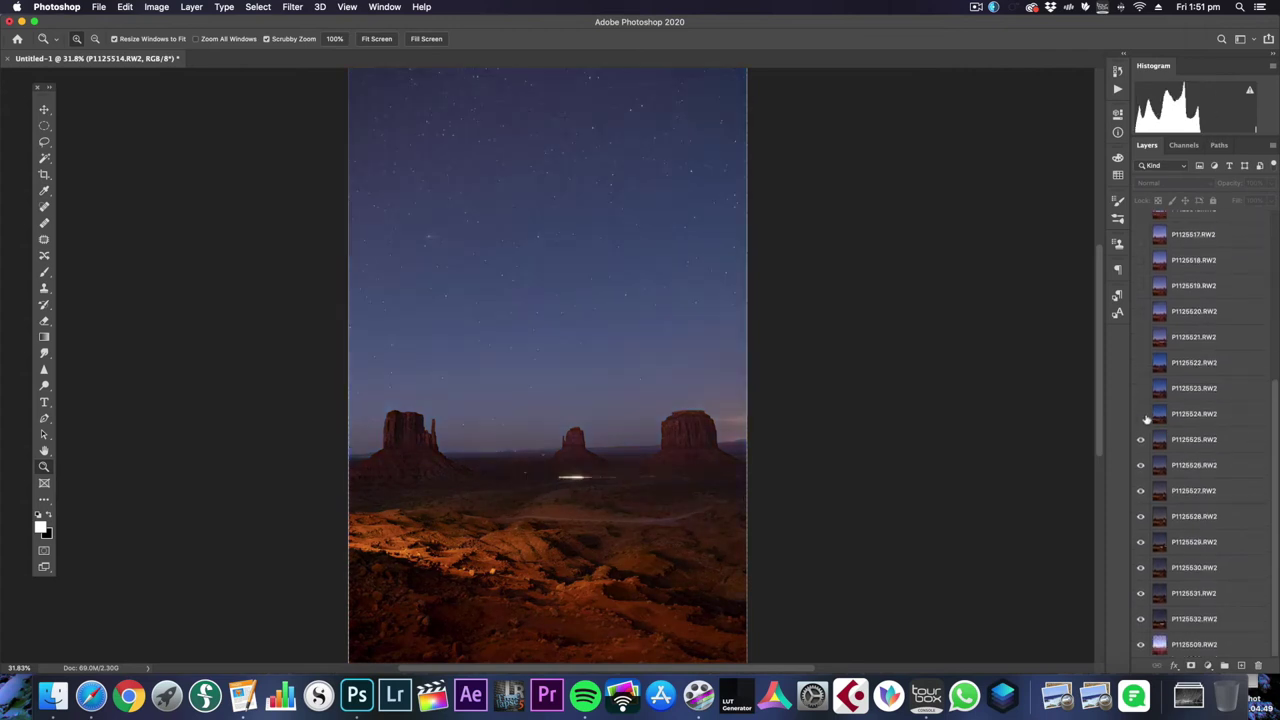
click(1140, 439)
click(1141, 466)
click(1141, 491)
click(1141, 516)
click(1141, 542)
click(1141, 567)
click(1141, 593)
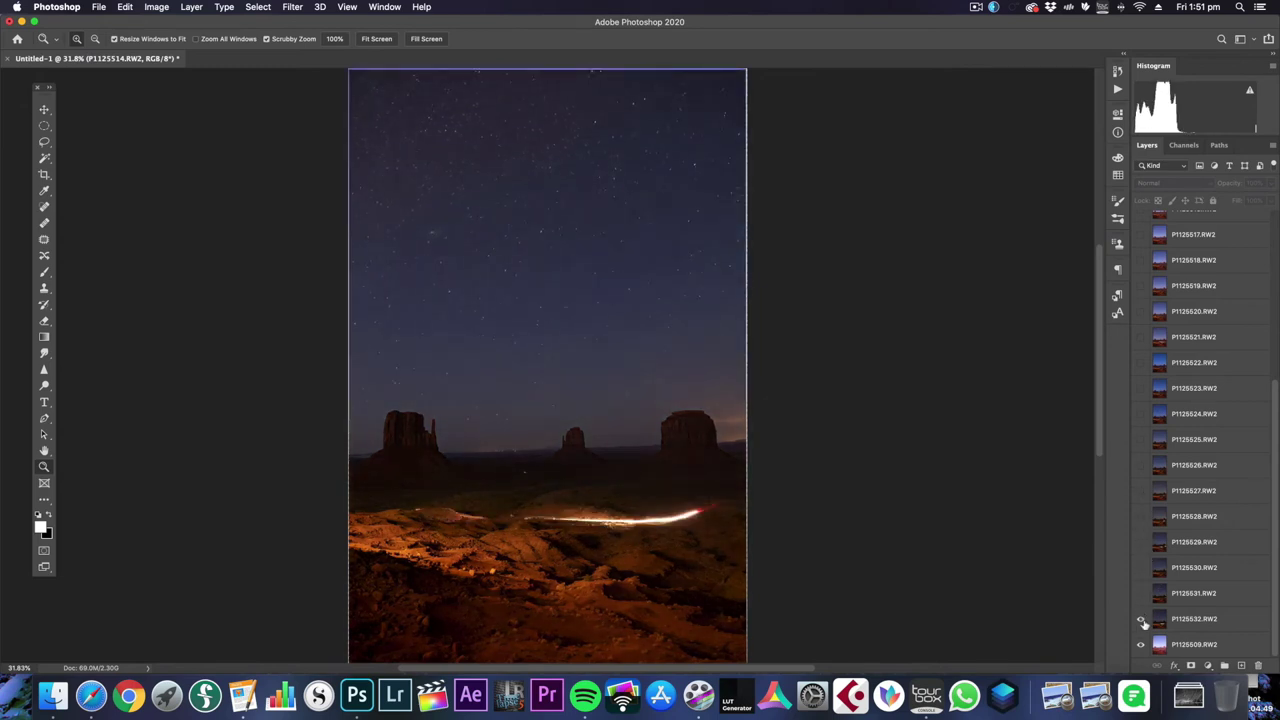
click(1141, 619)
- Spot-heal the streak in the upper sky of frame P1125509
click(1199, 646)
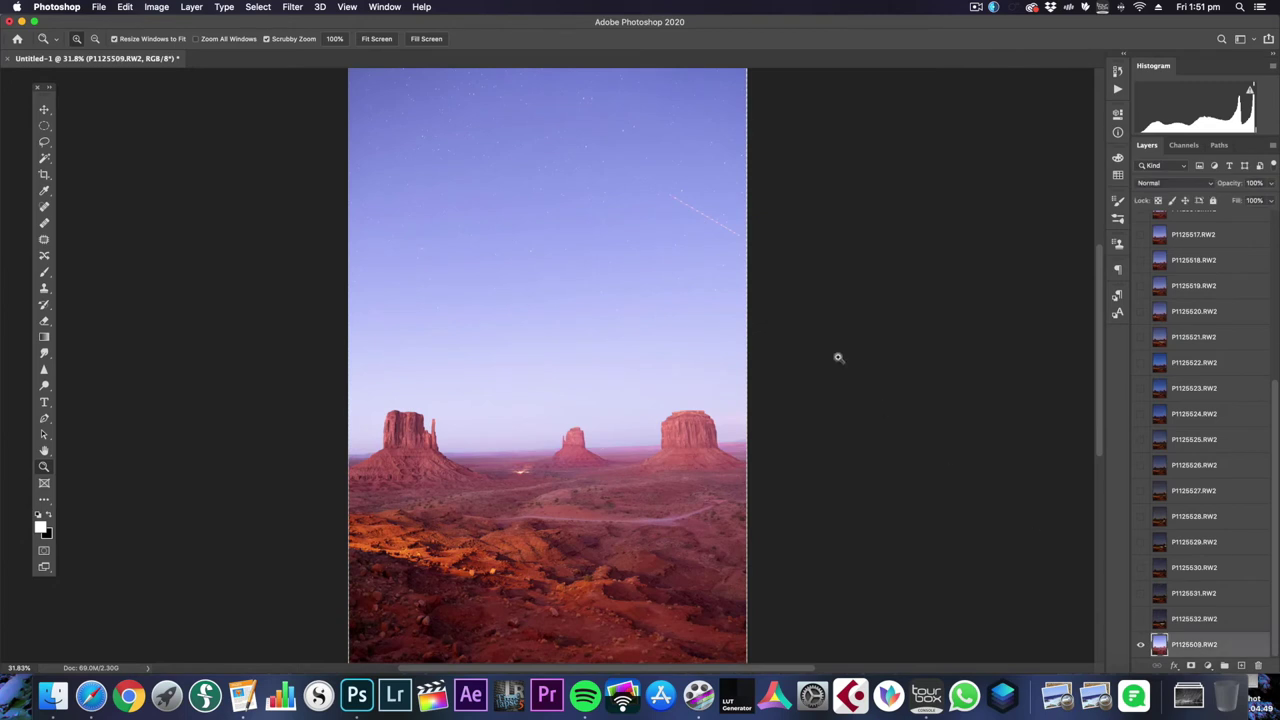
click(716, 206)
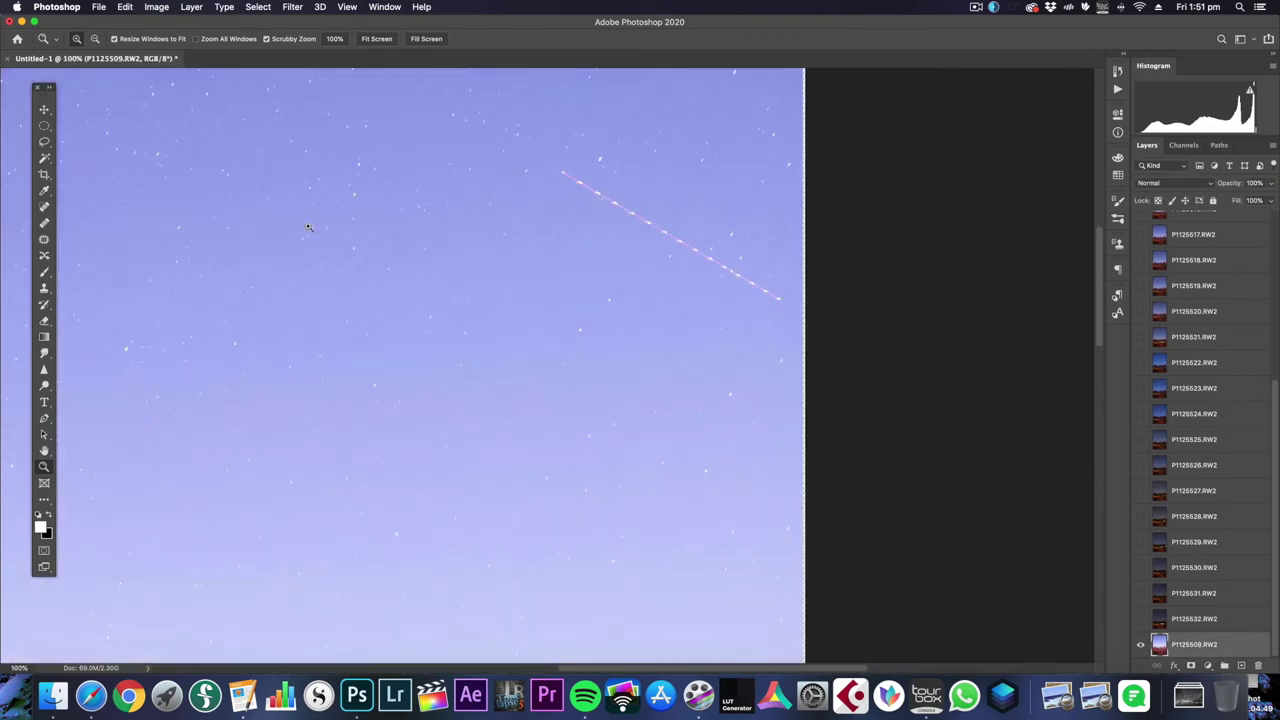
click(44, 206)
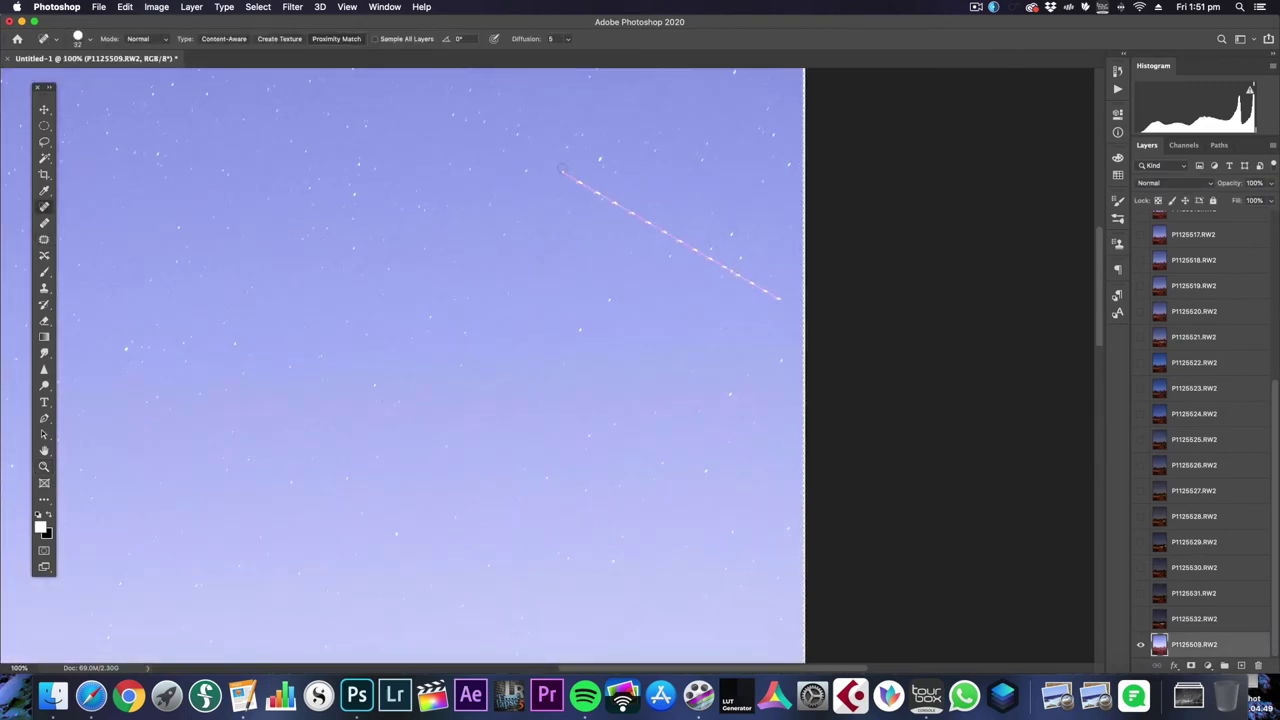
drag(562, 167, 778, 297)
- Zoom in to check the healed sky, then fit the image and zoom out to 25%
click(44, 466)
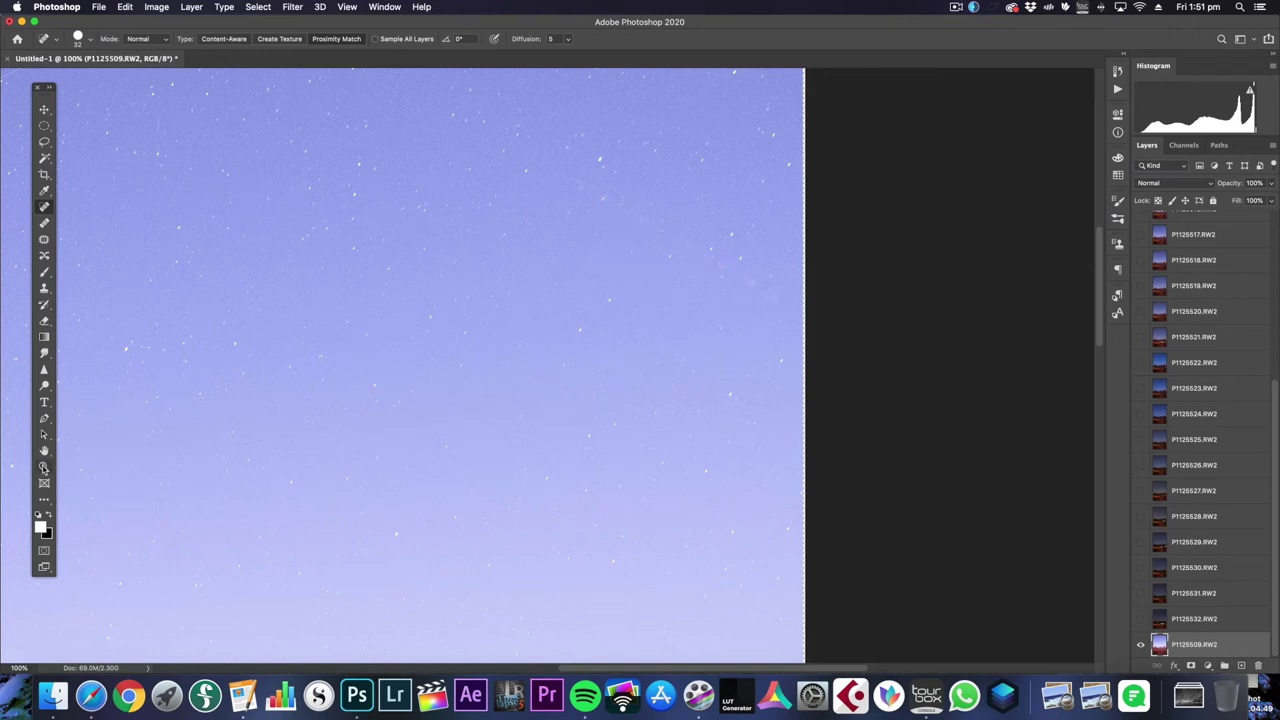
right_click(331, 343)
click(347, 347)
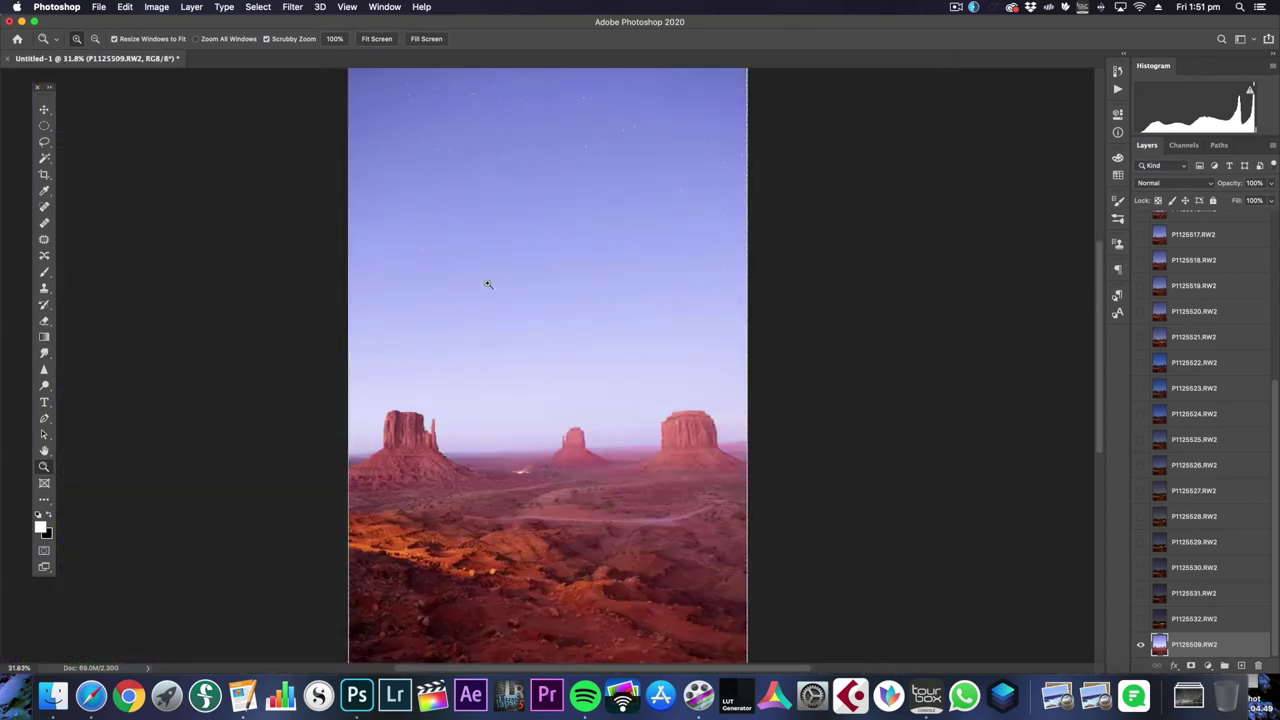
click(486, 283)
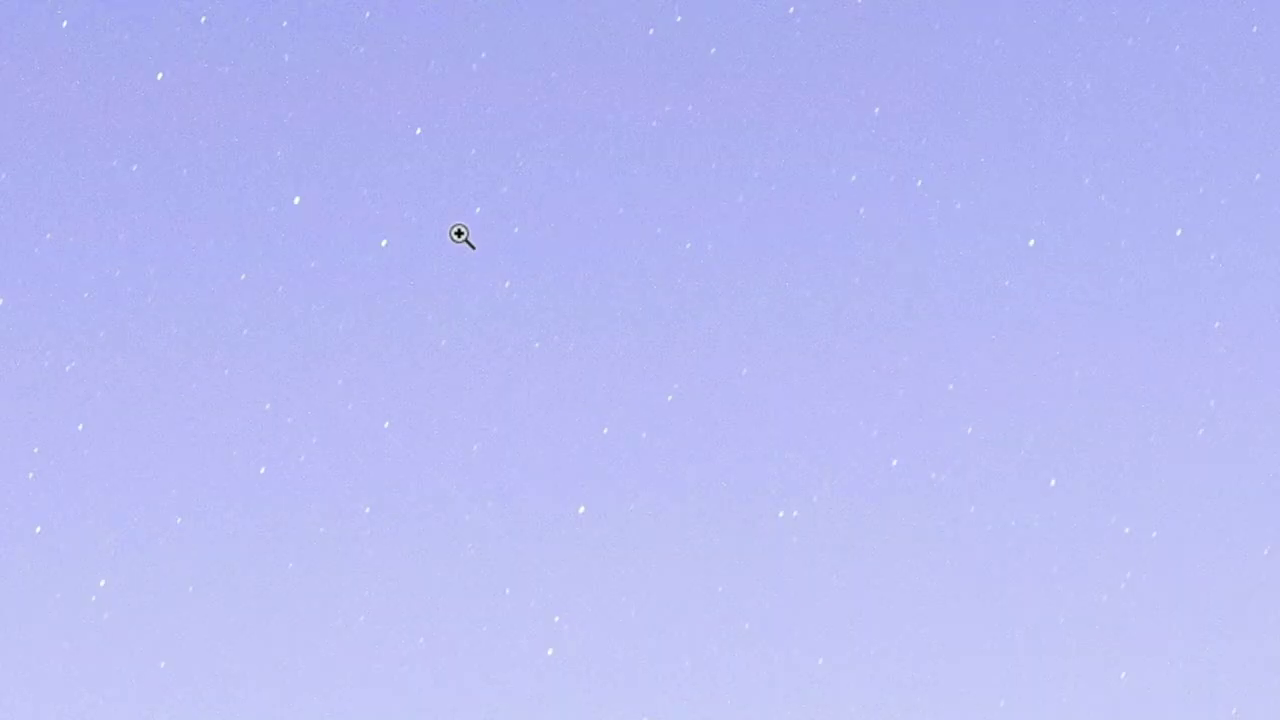
right_click(571, 315)
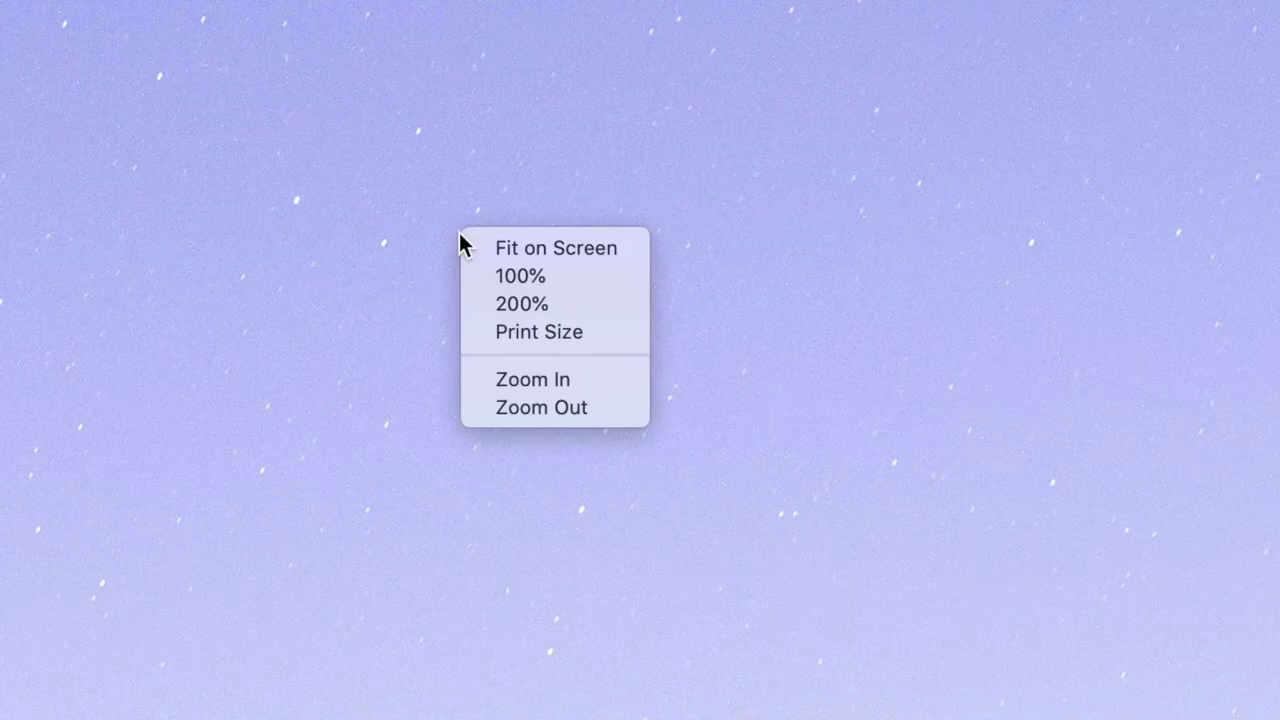
click(567, 248)
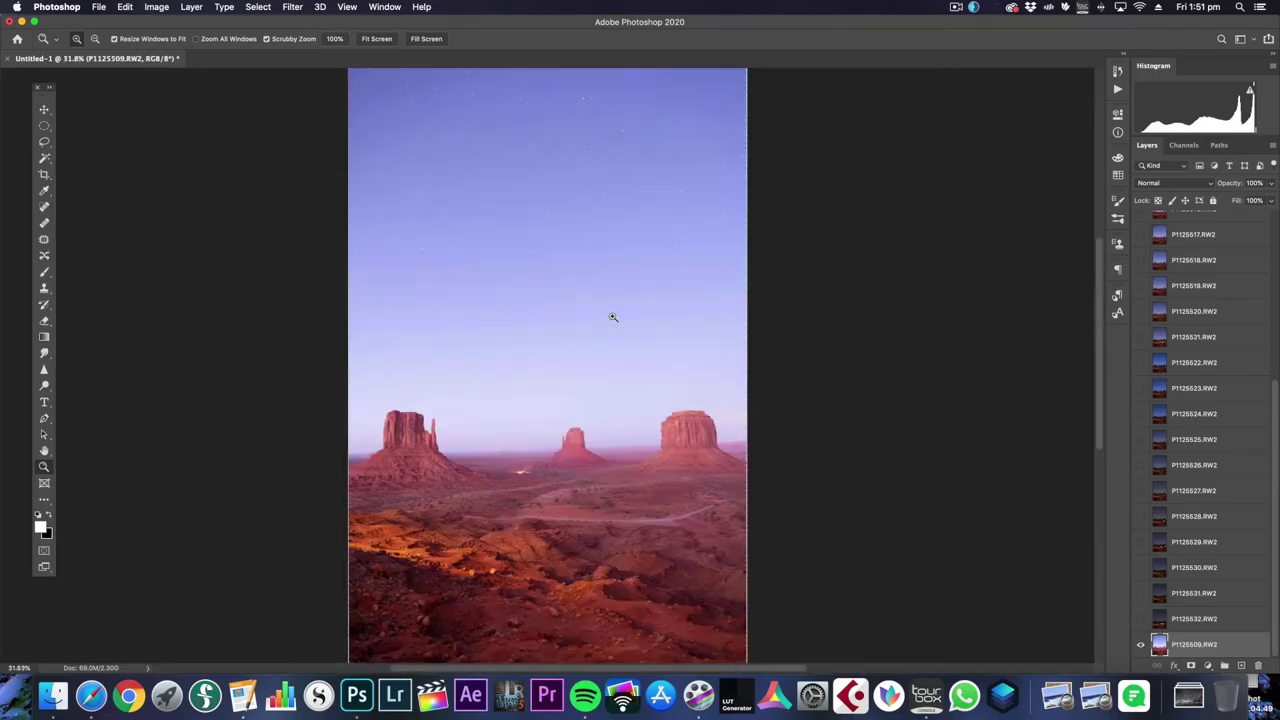
alt+click(611, 315)
alt+click(514, 351)
click(514, 361)
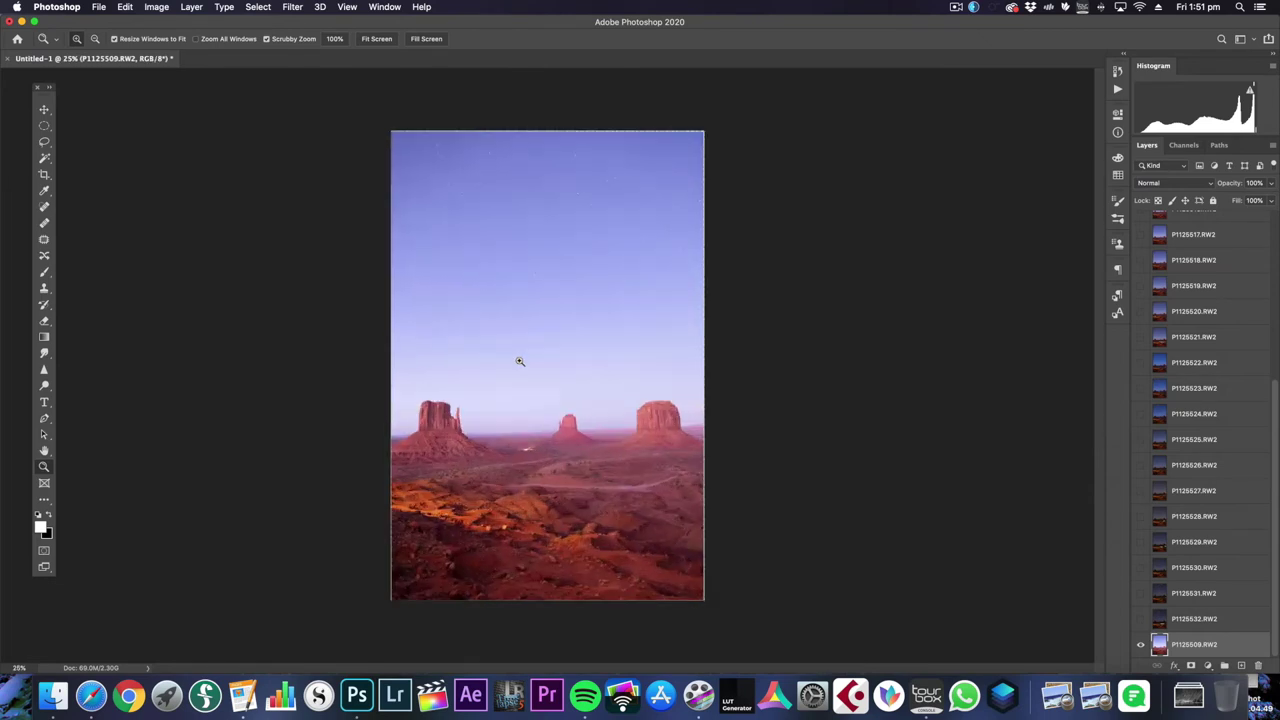
- Make all hidden frames from P1125532 up to P1125506 visible again
key(super+alt+a)
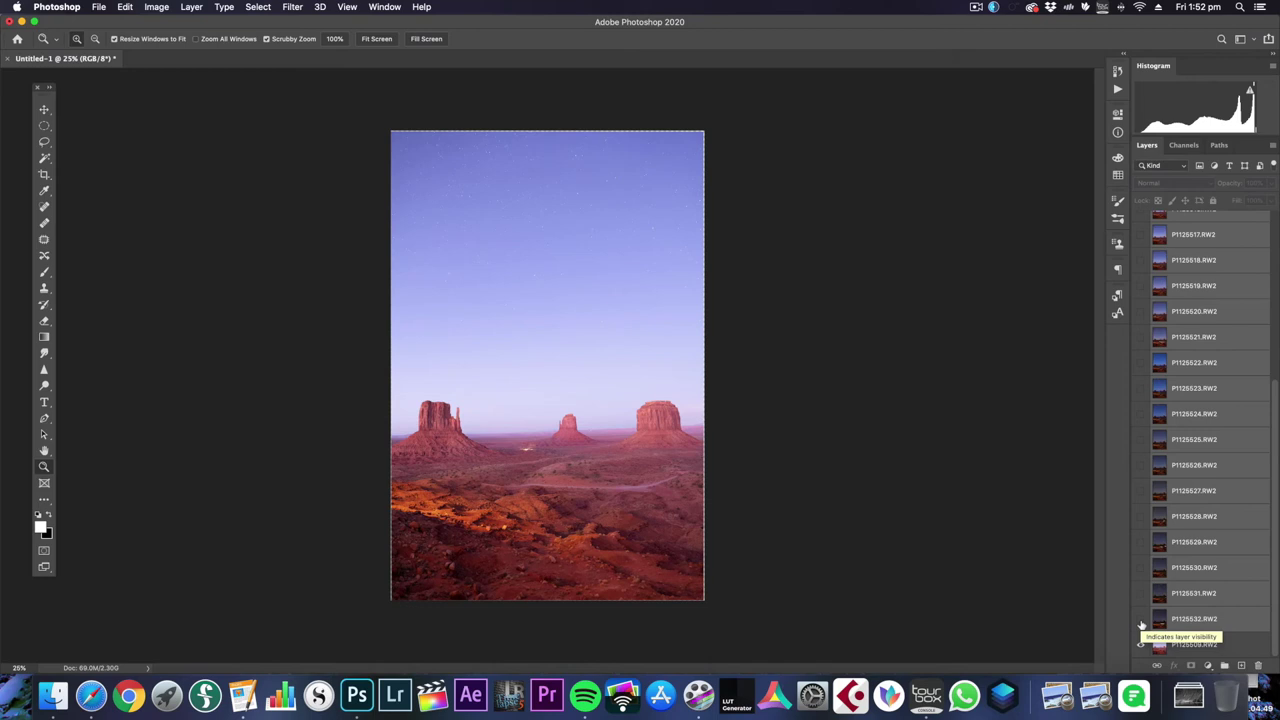
drag(1141, 622, 1140, 337)
drag(1183, 437, 1219, 343)
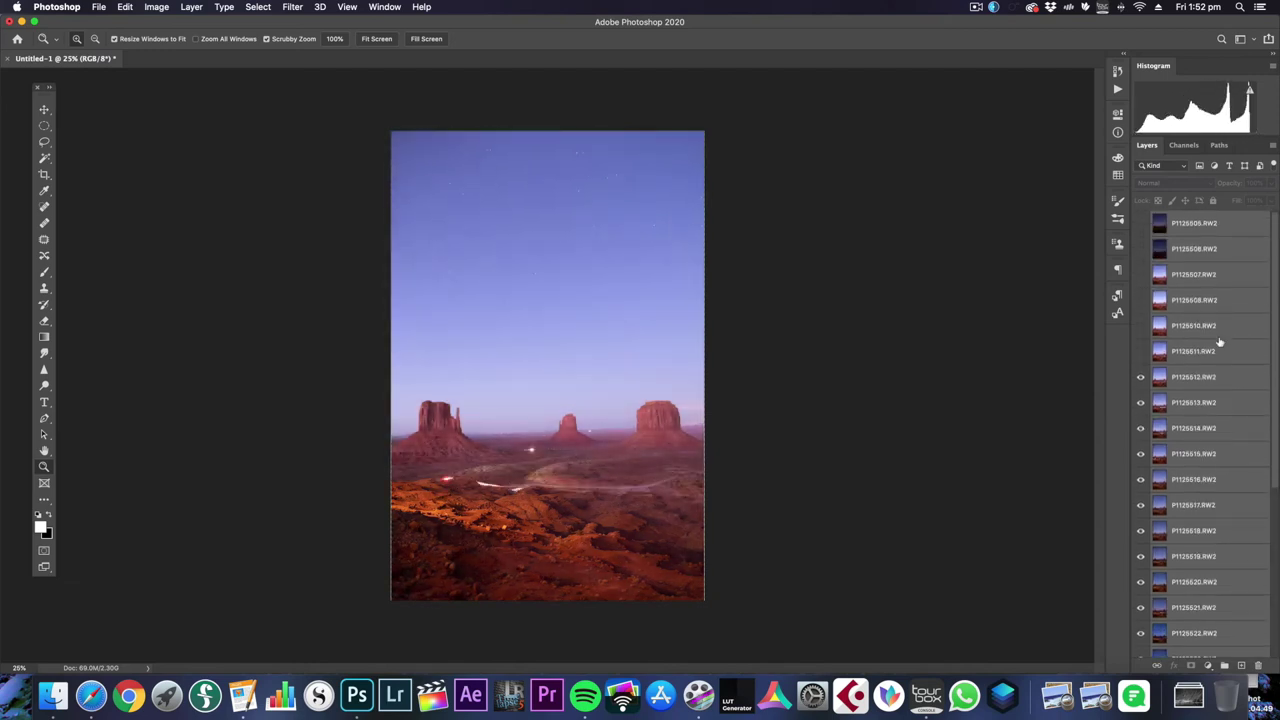
drag(1145, 361, 1137, 228)
- Select frames P1125505 through P1125532 and blend them in Lighten mode
click(1207, 224)
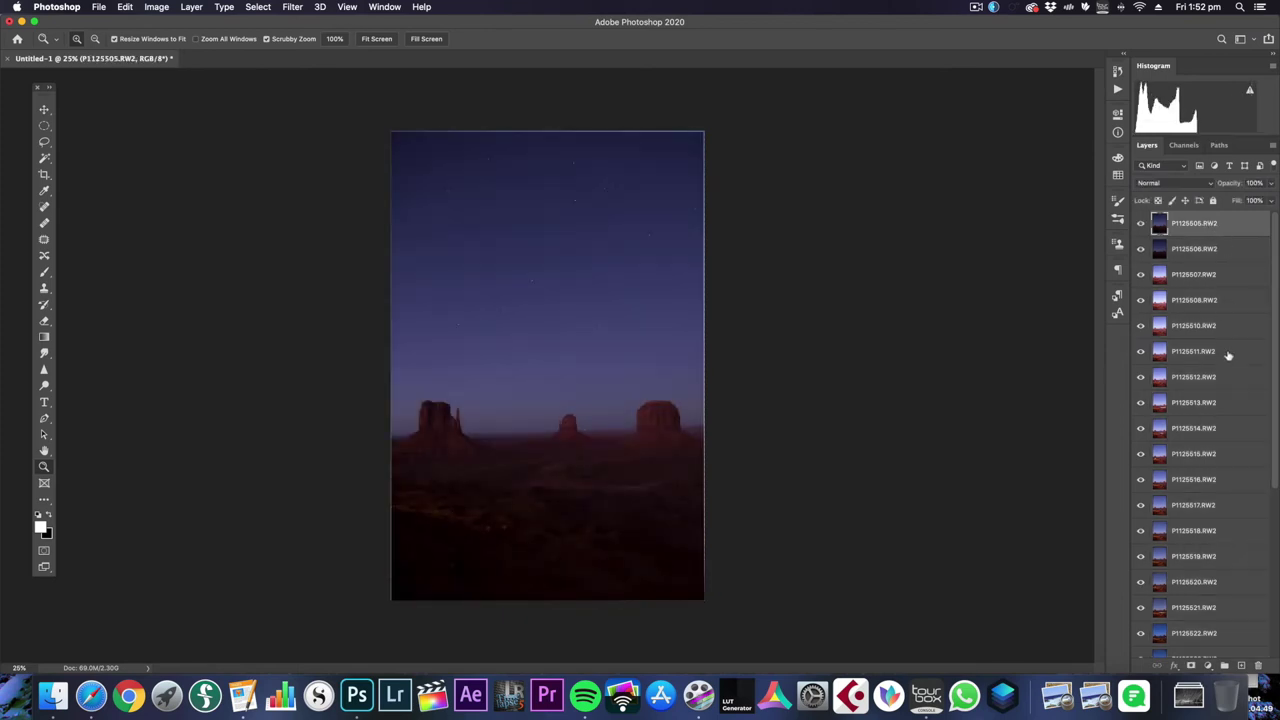
scroll(1202, 237, down, 5)
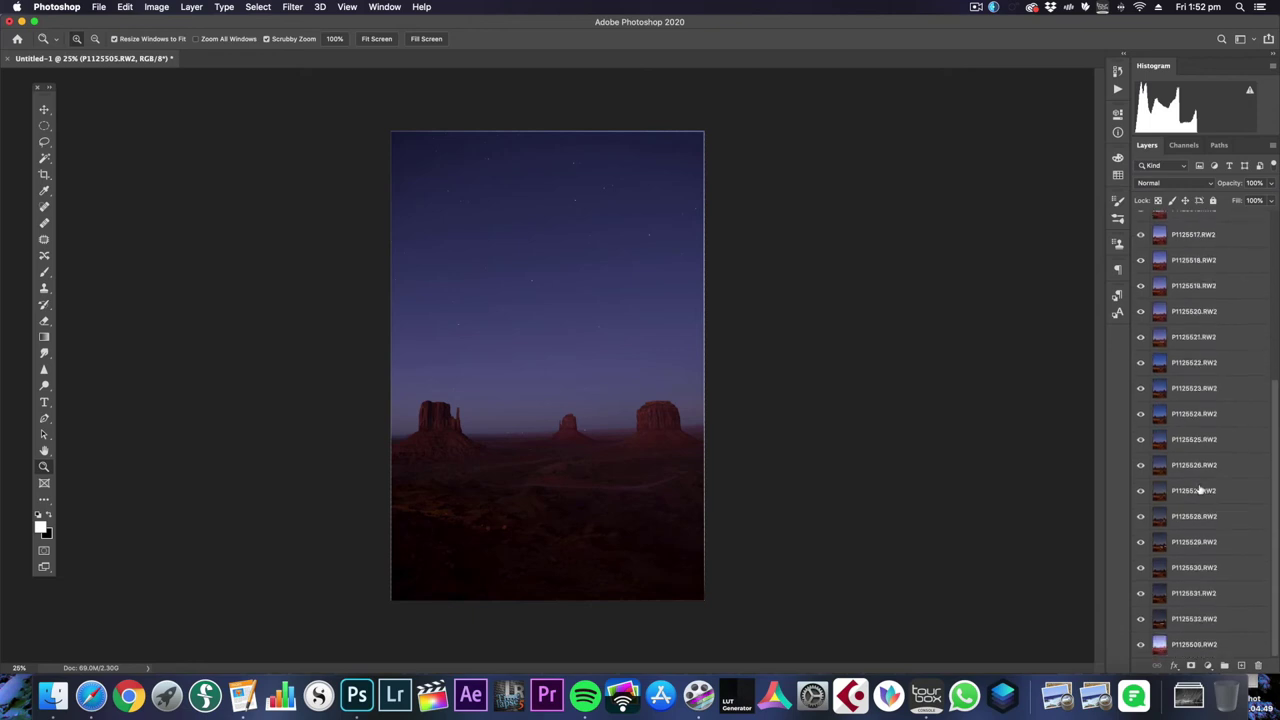
shift+click(1217, 628)
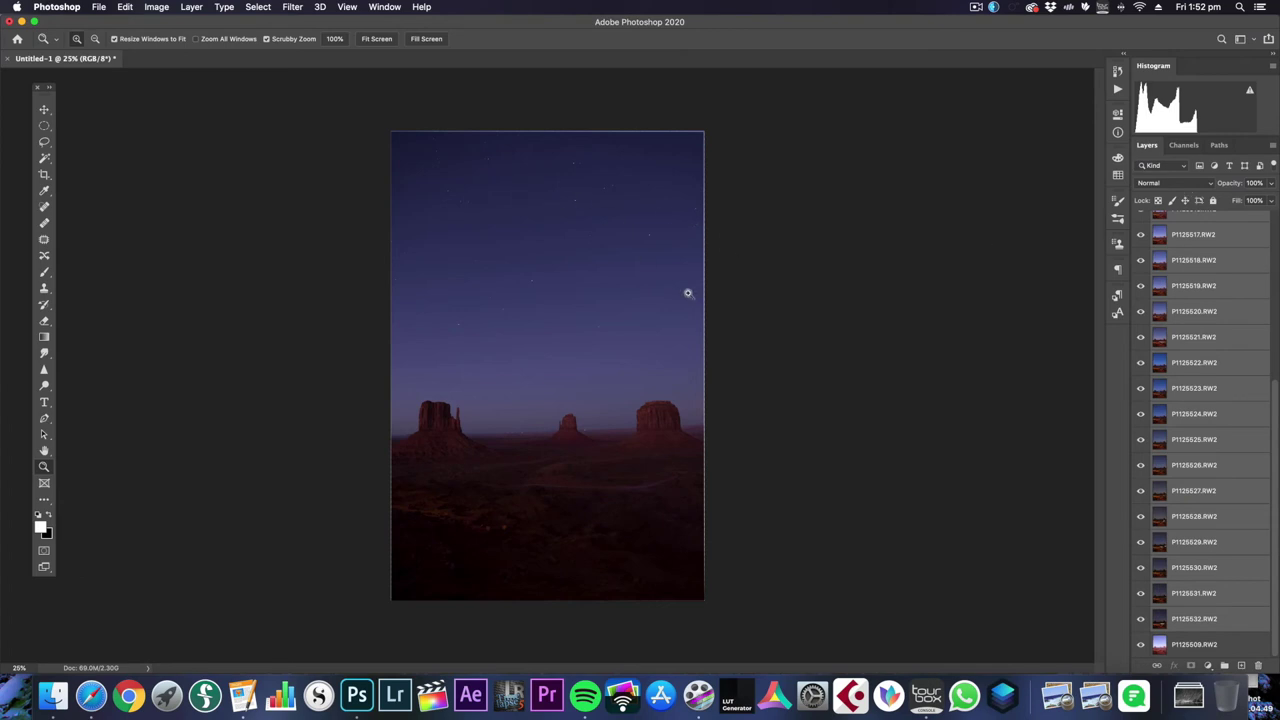
click(1170, 186)
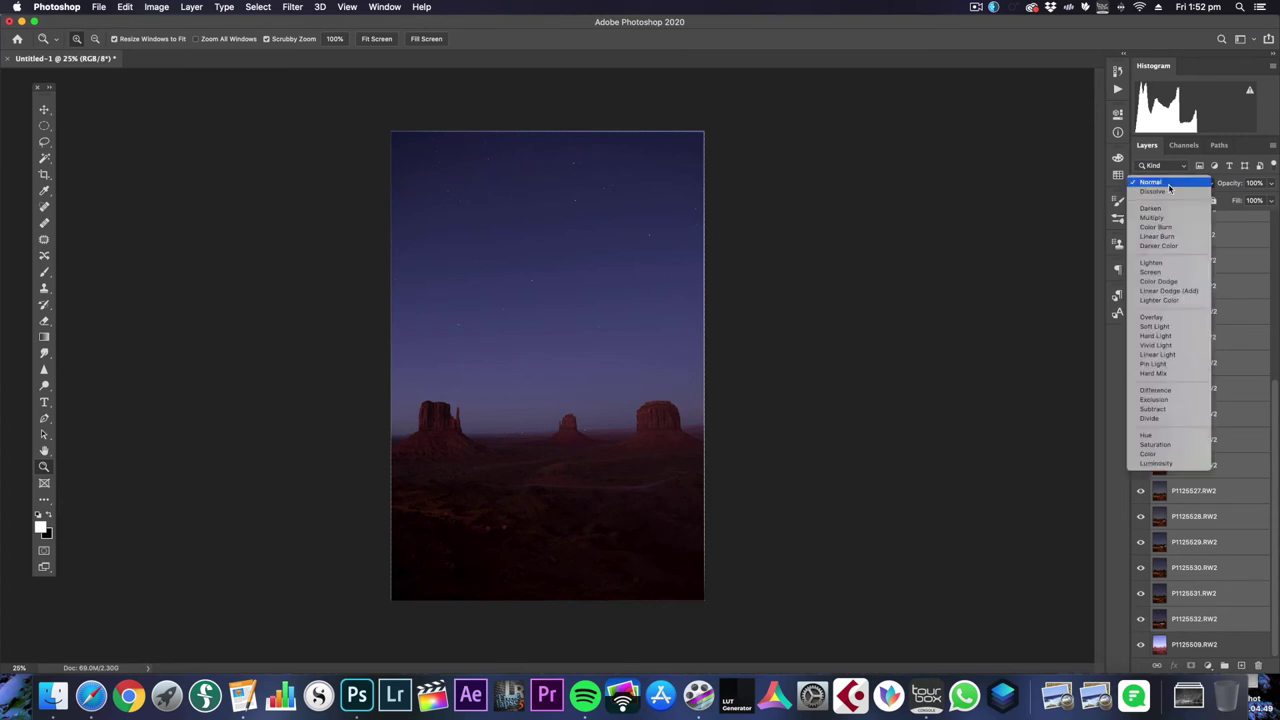
click(1166, 264)
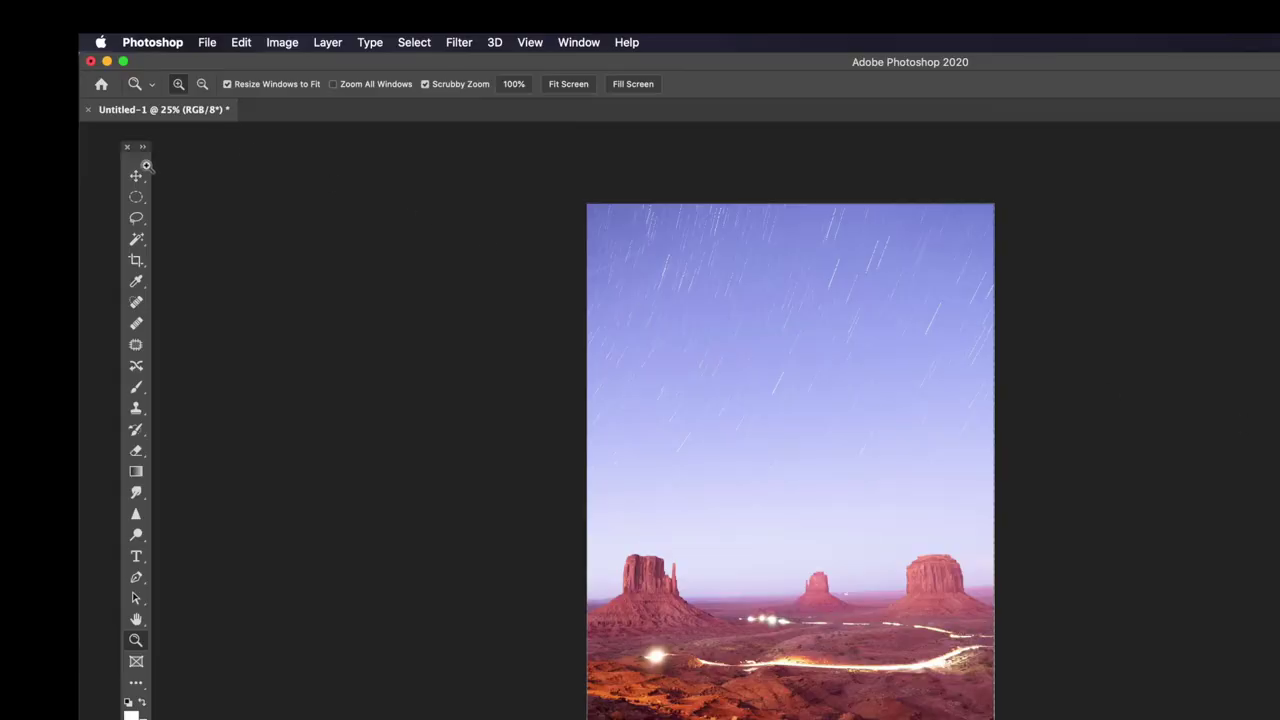
- Flatten the image to one Background layer, duplicate it, and select Background copy
click(327, 42)
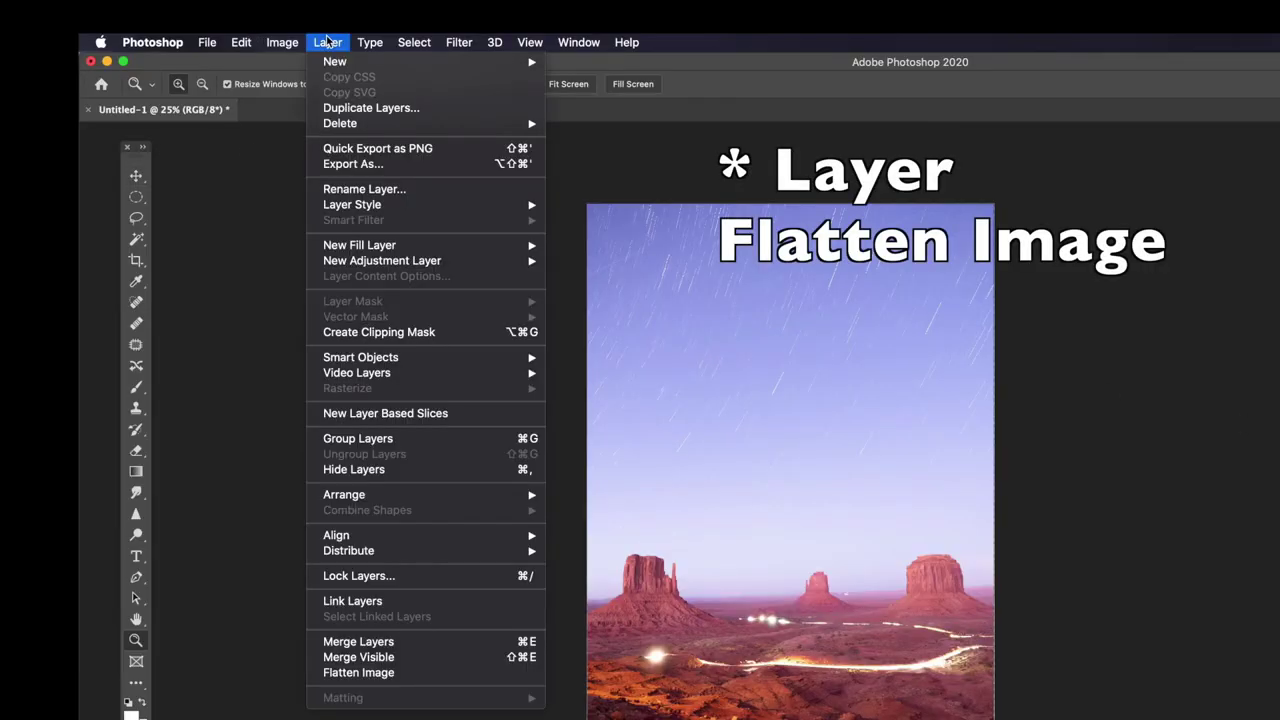
click(343, 673)
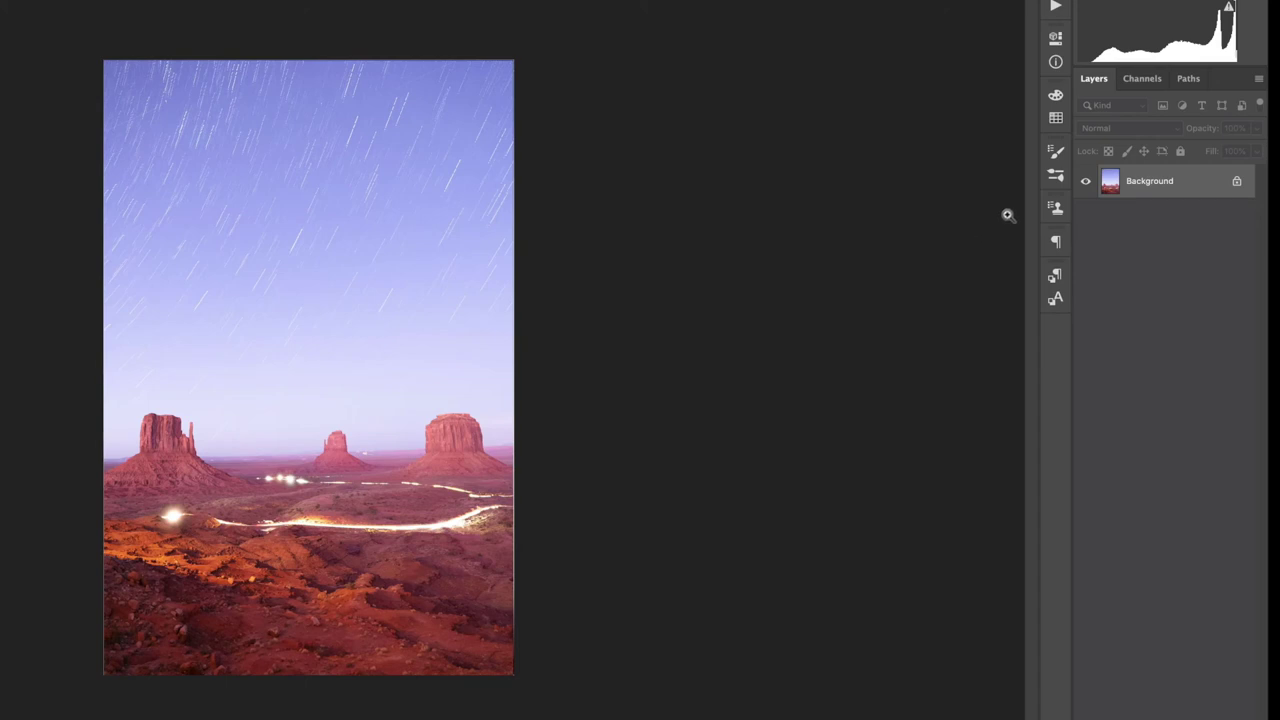
right_click(1153, 184)
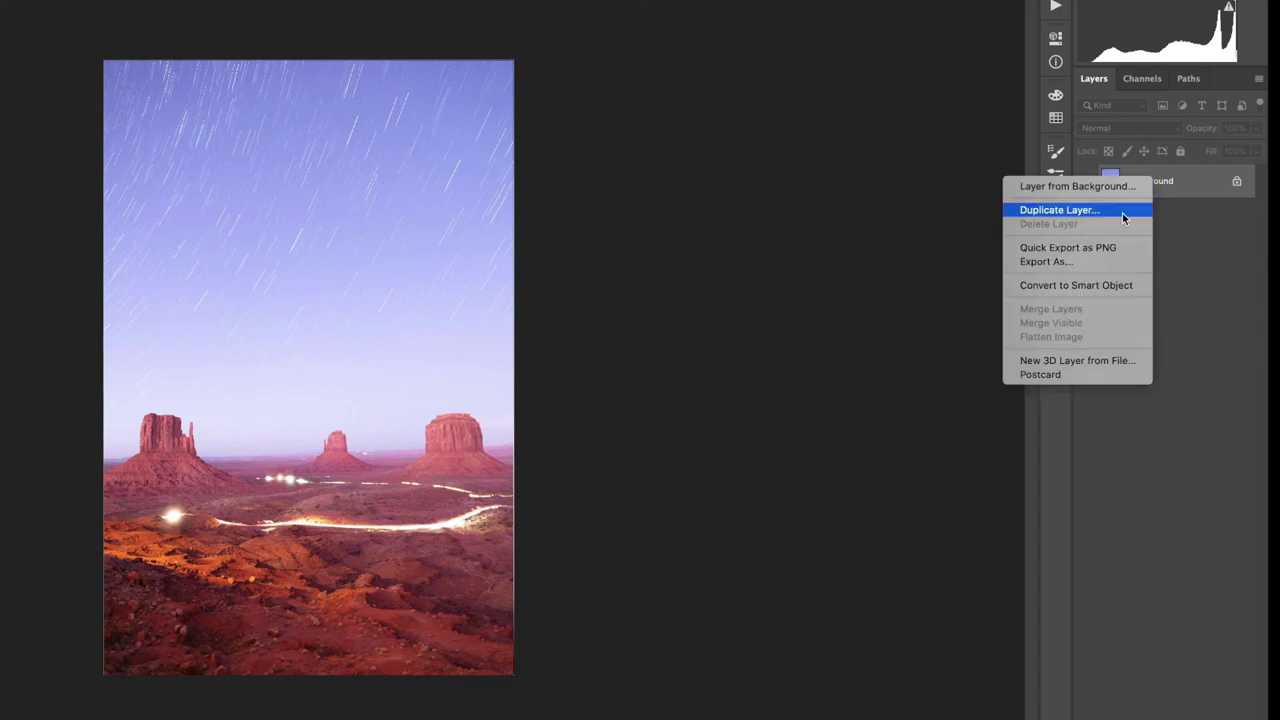
click(1123, 218)
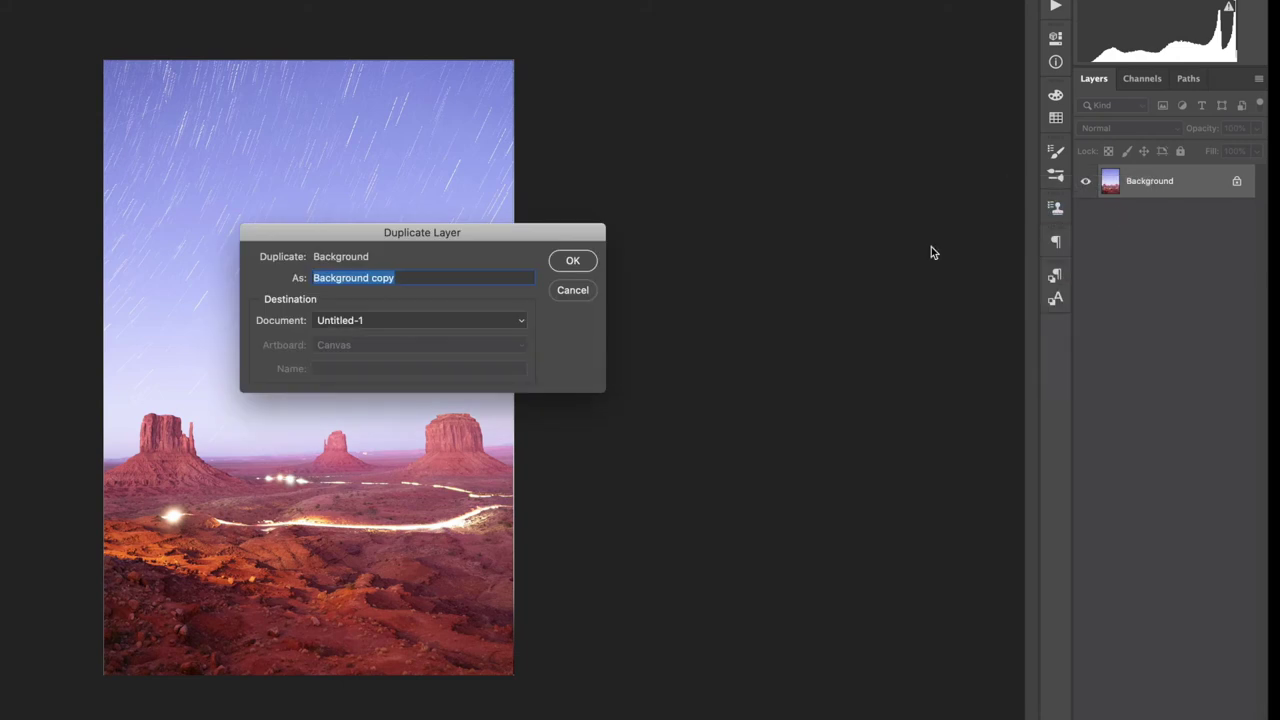
click(584, 262)
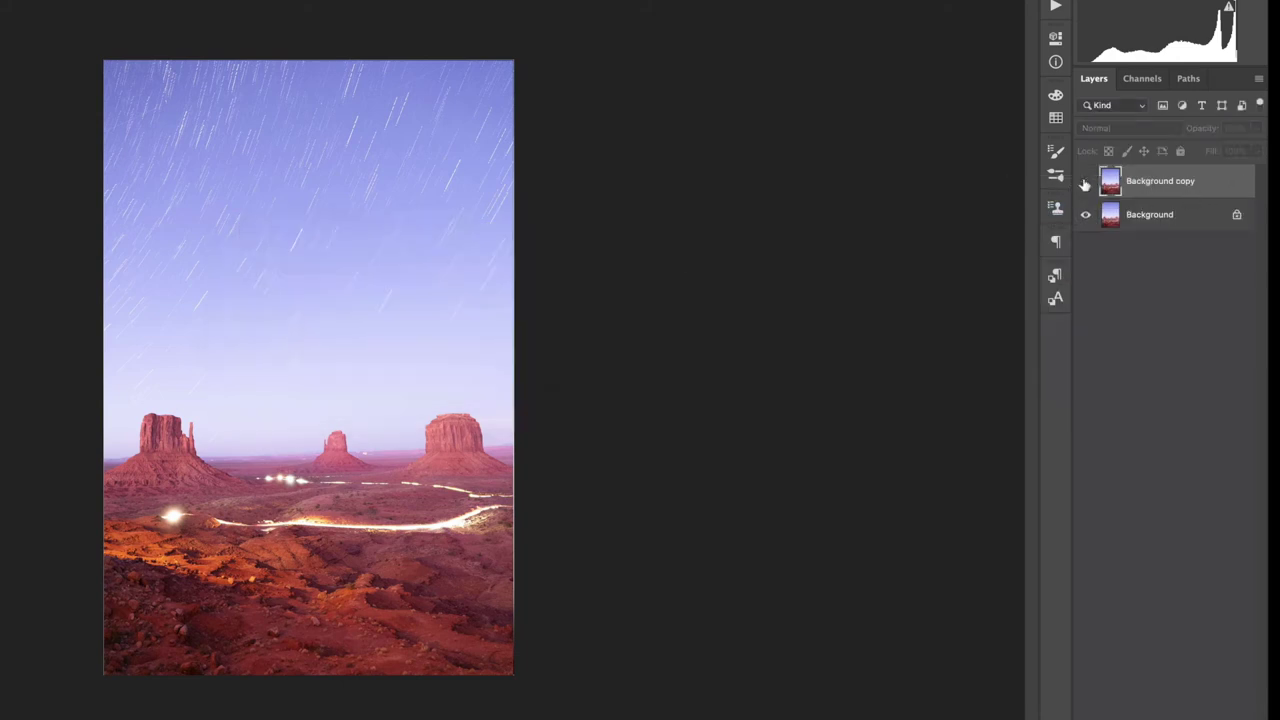
click(1145, 218)
click(1142, 187)
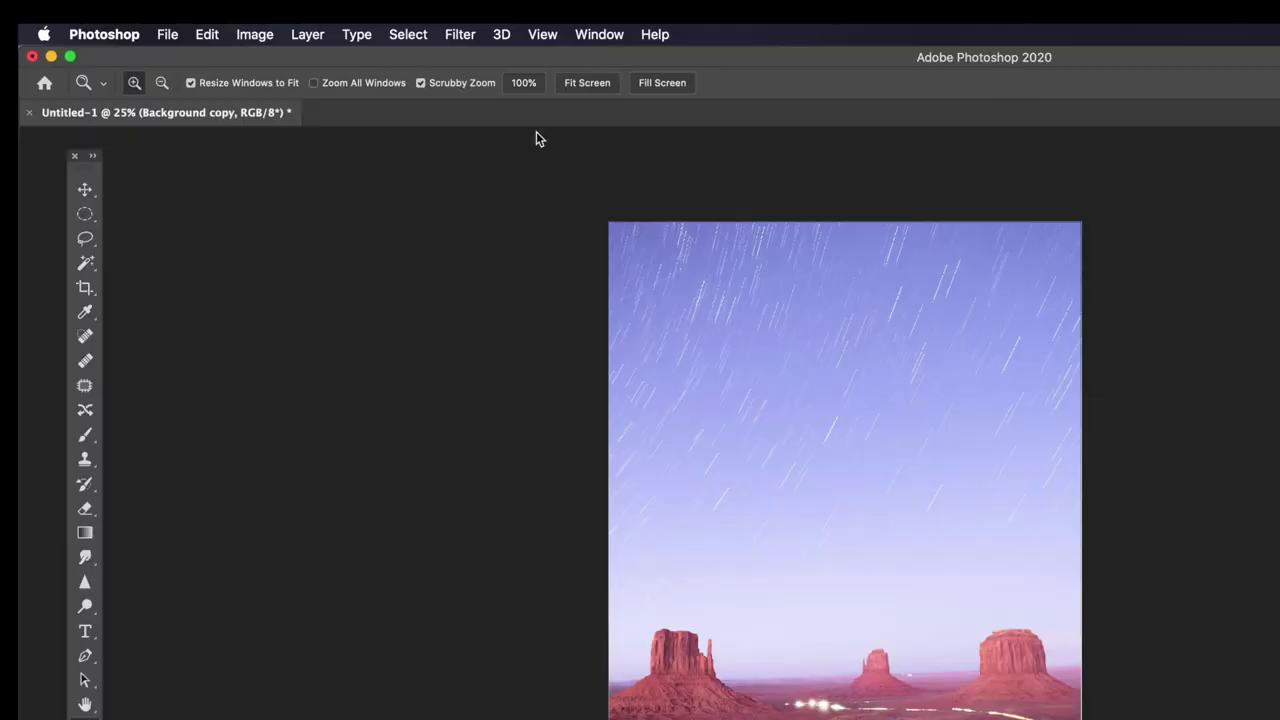
click(258, 36)
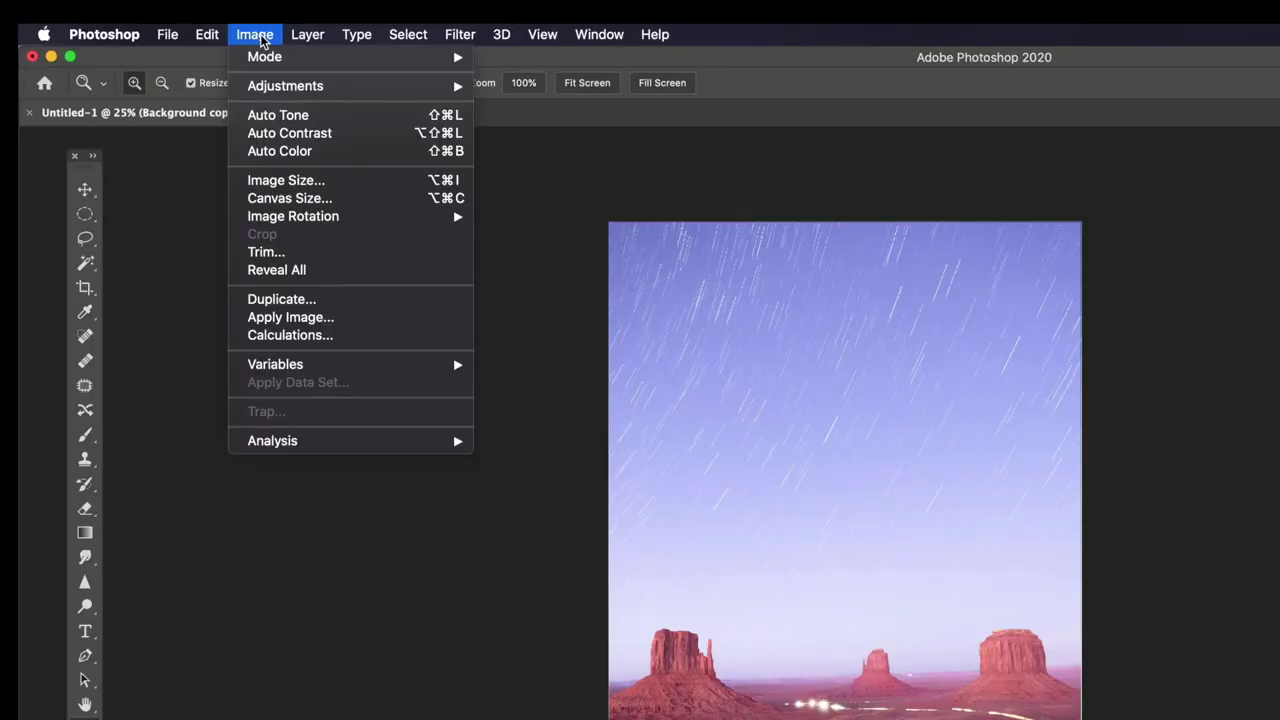
mouse_move(270, 92)
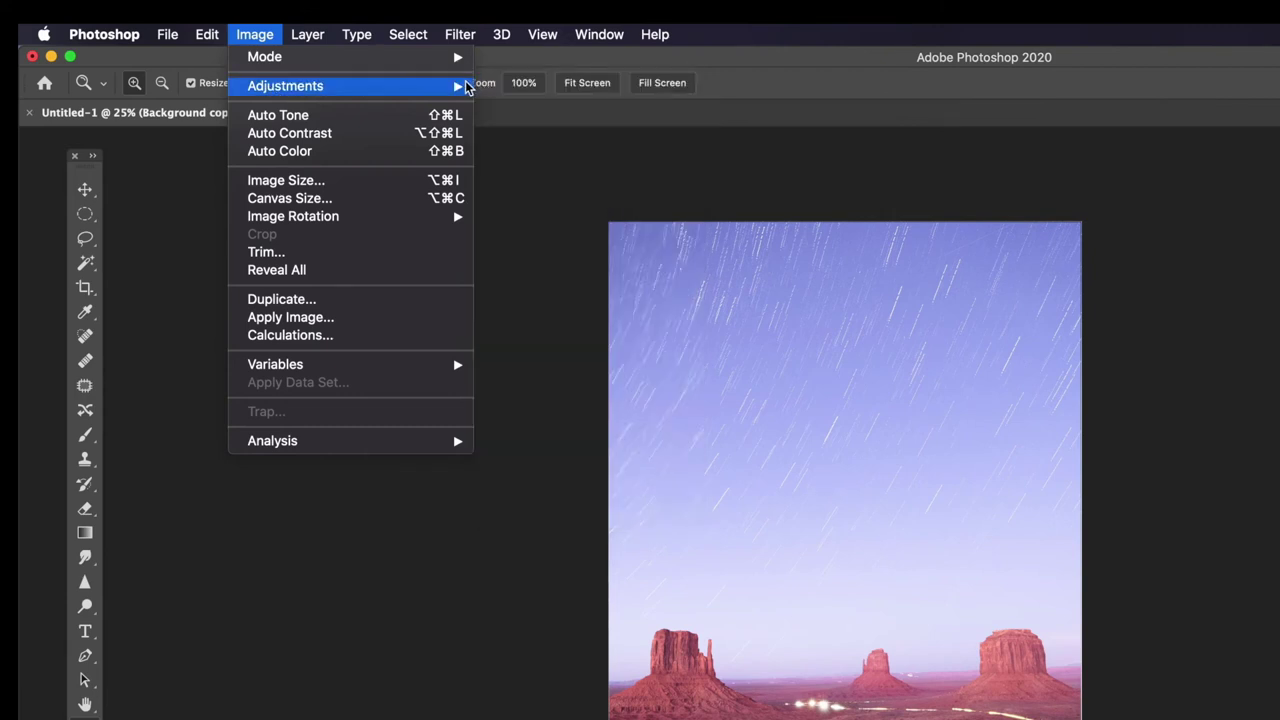
click(530, 87)
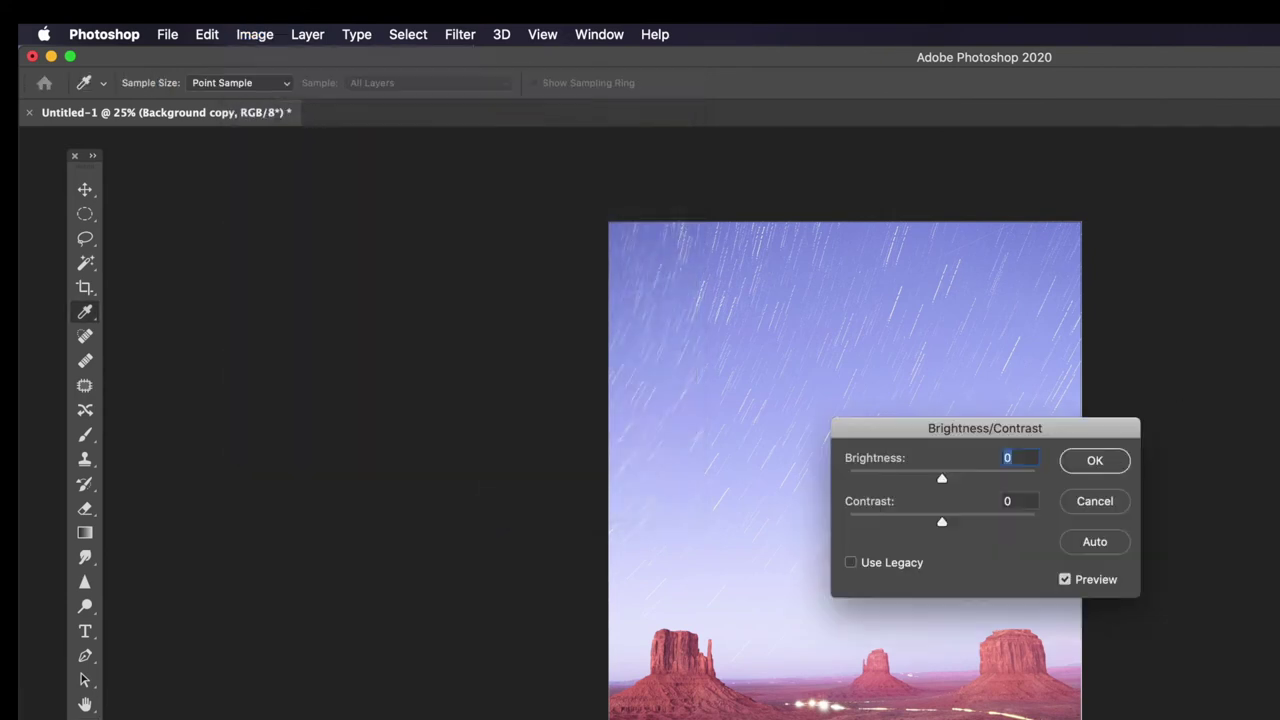
drag(611, 303, 622, 333)
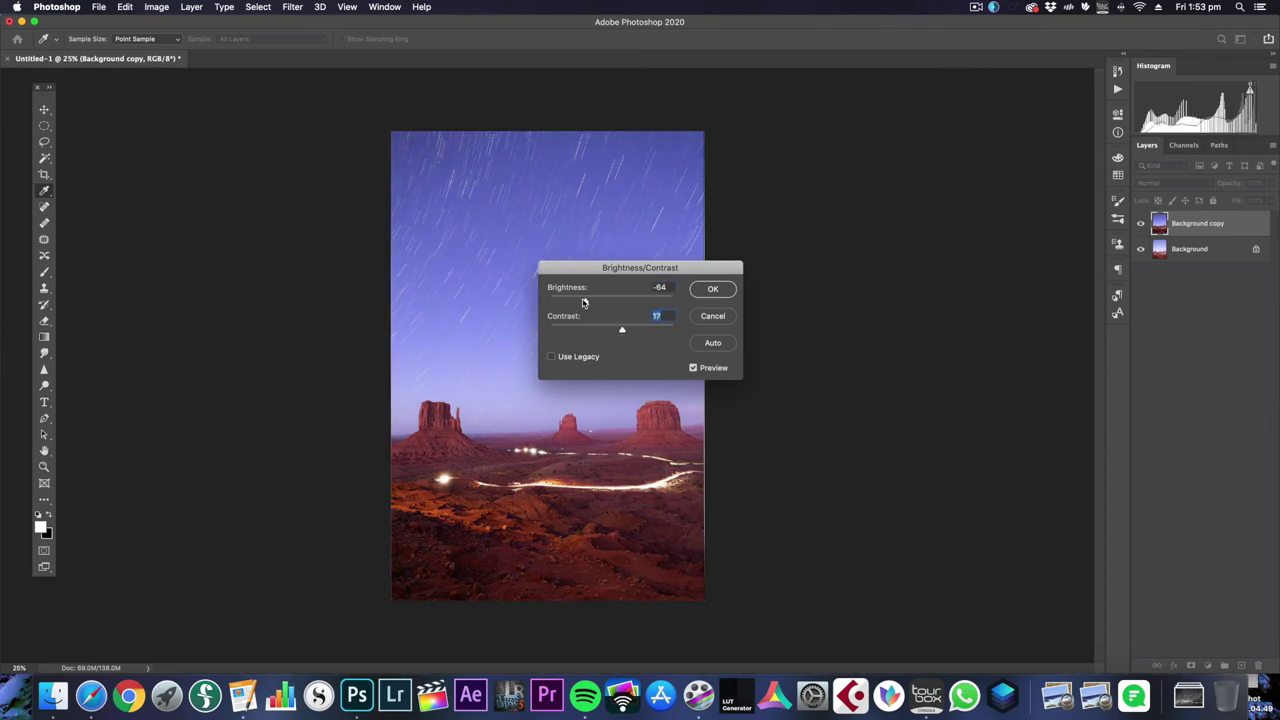
key(Return)
key(z)
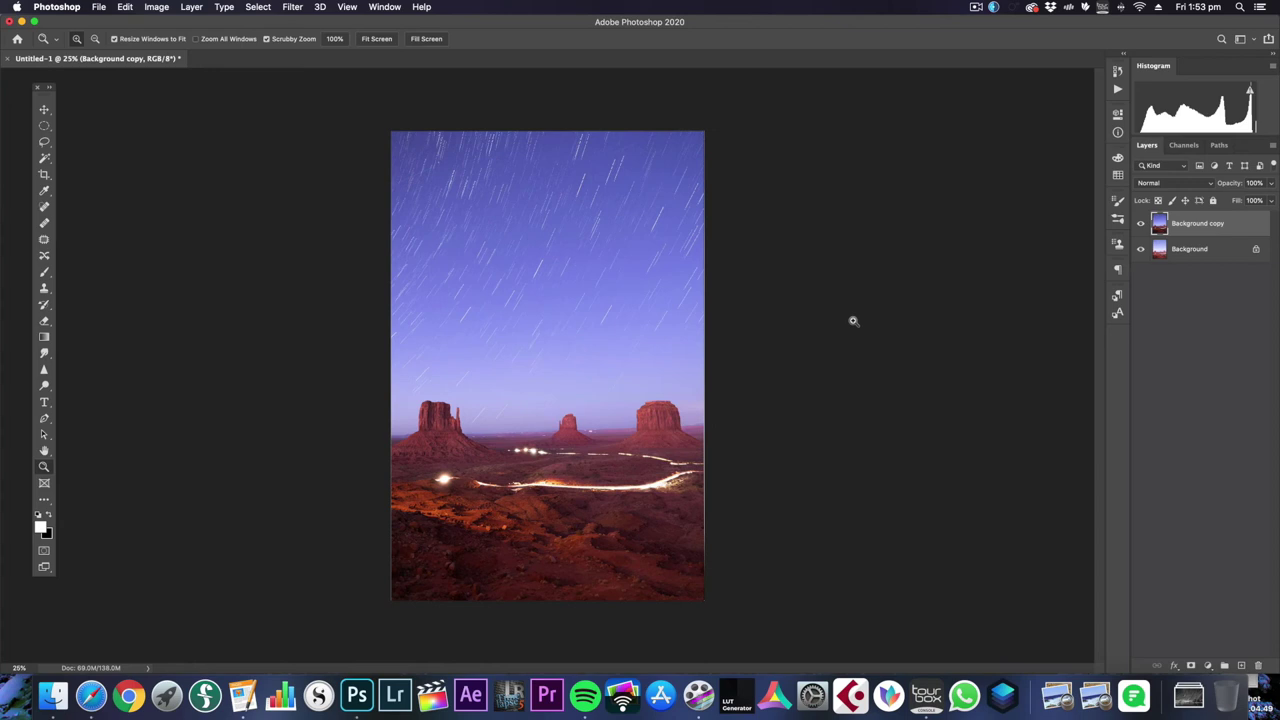
click(125, 7)
click(130, 20)
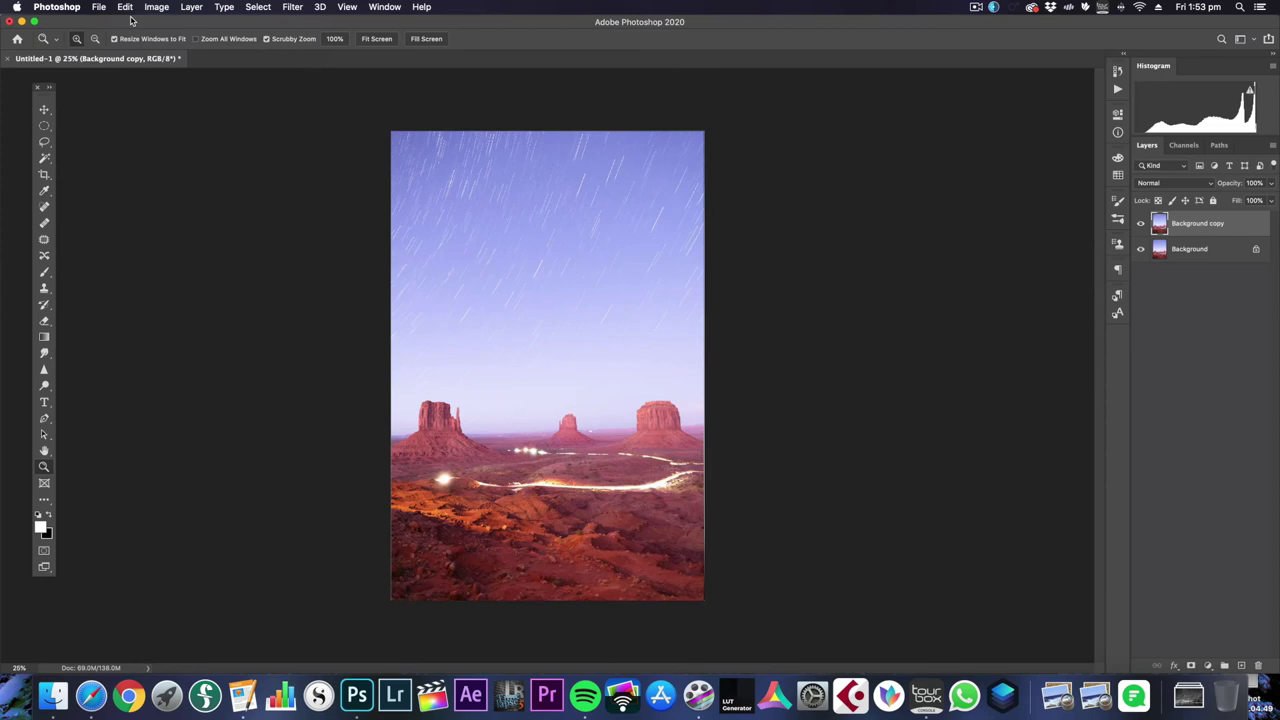
click(156, 7)
mouse_move(200, 41)
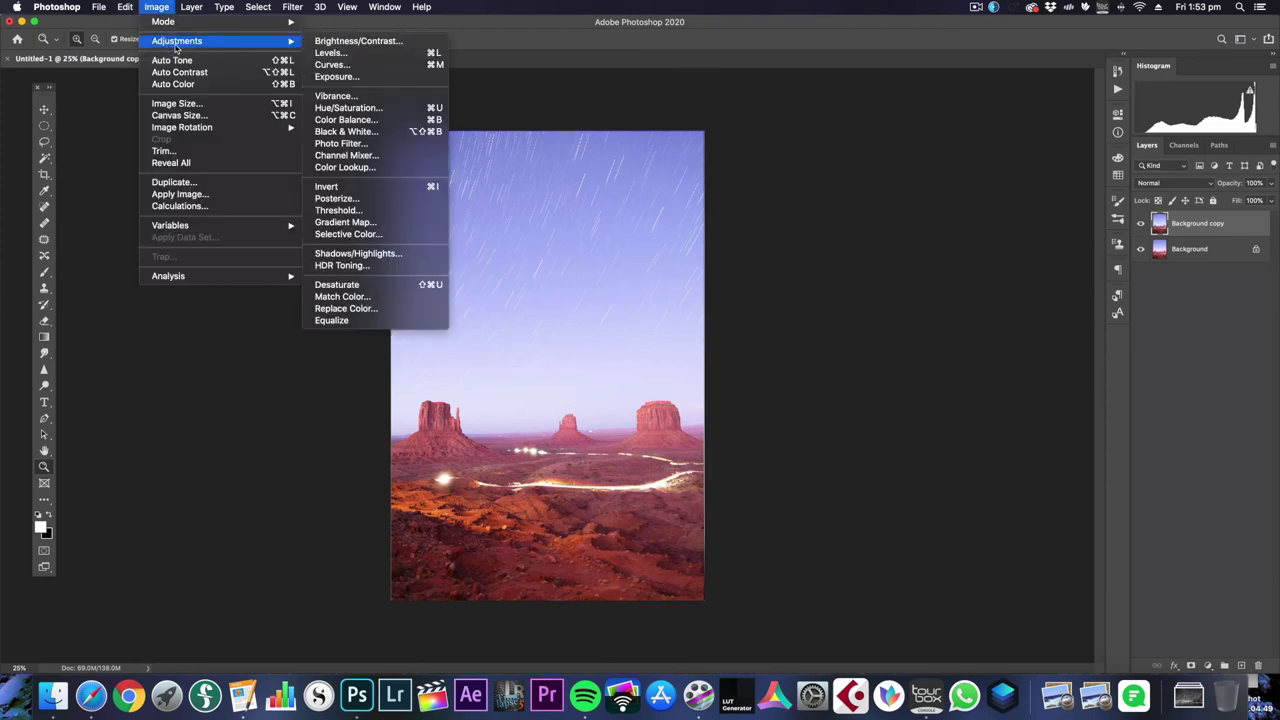
click(368, 65)
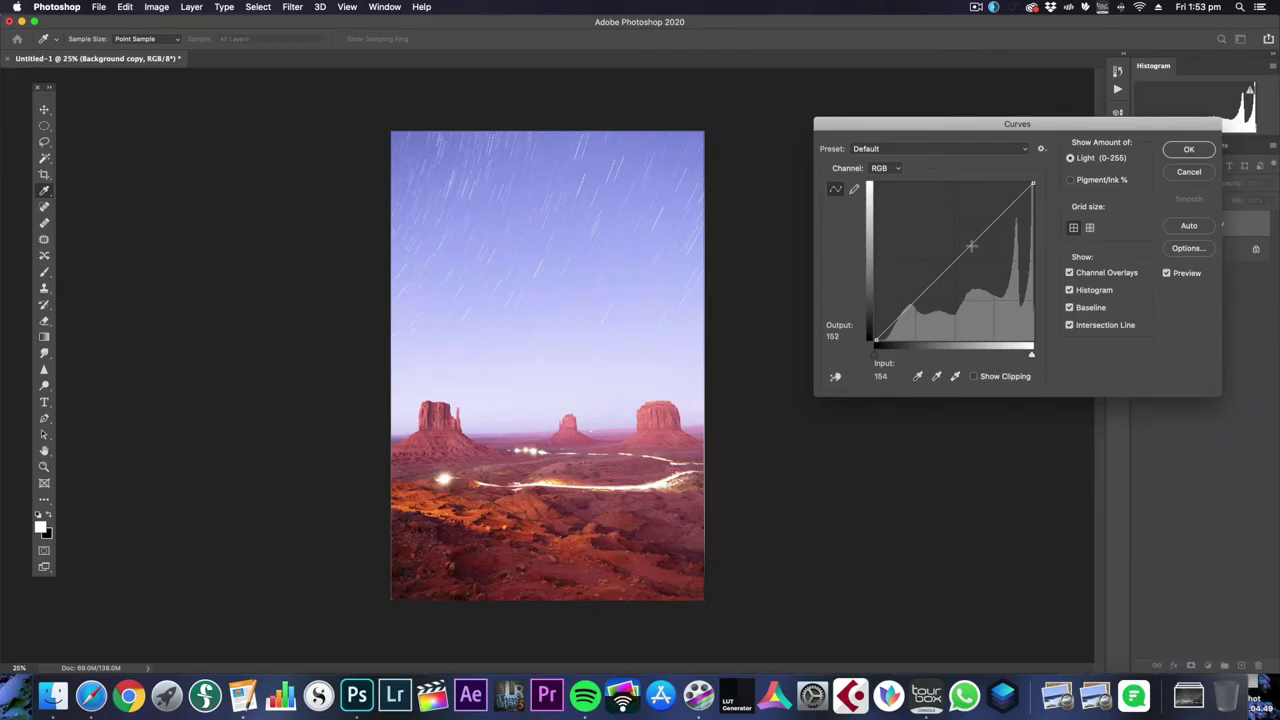
drag(971, 245, 980, 262)
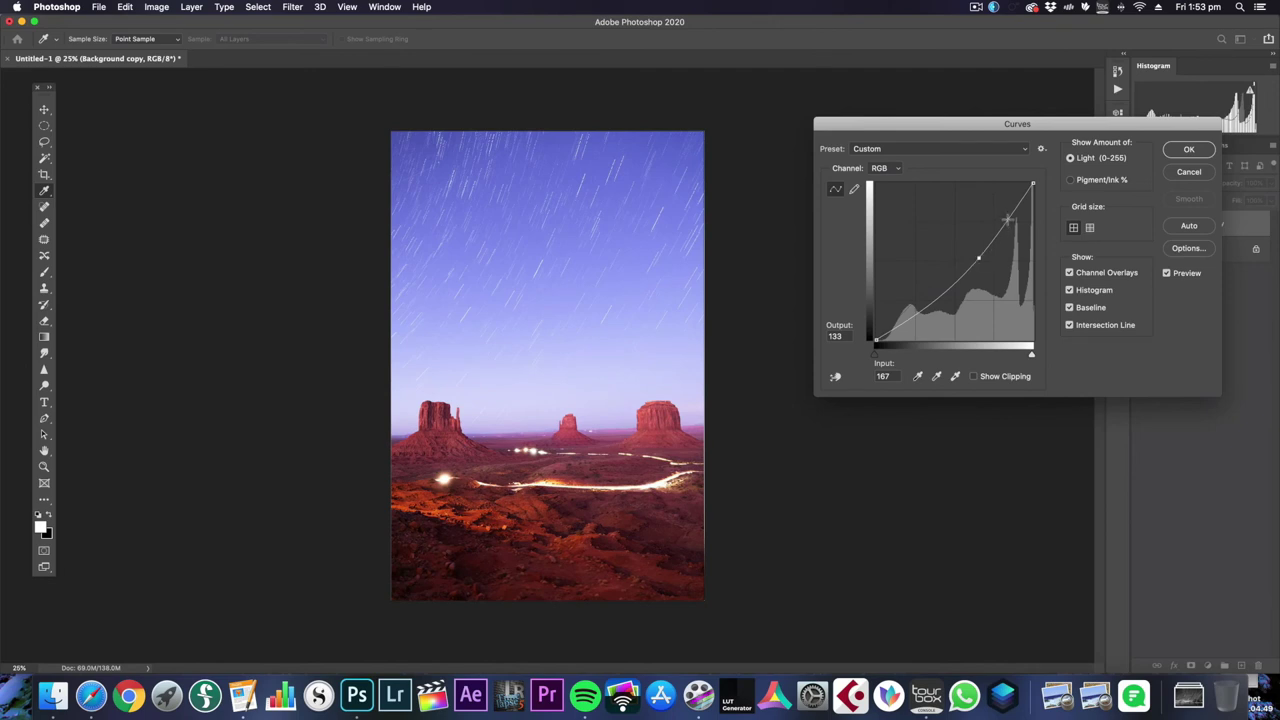
click(1010, 220)
drag(926, 292, 930, 306)
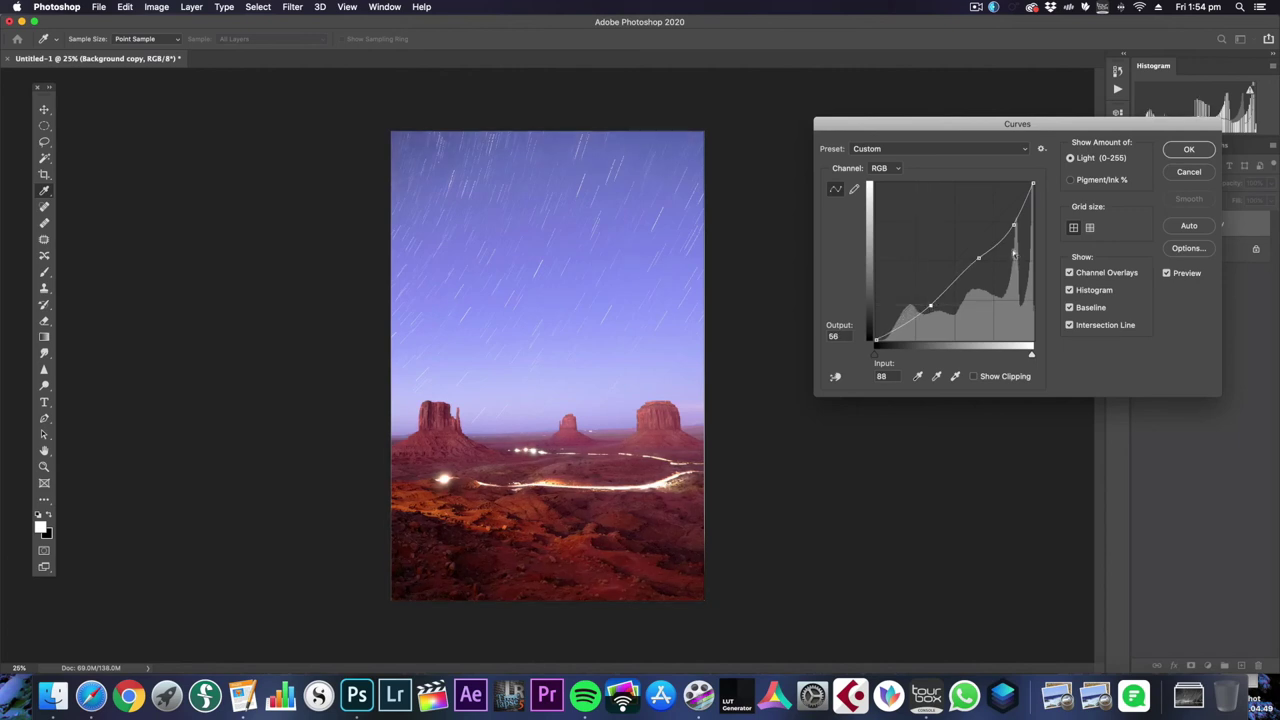
key(Escape)
key(z)
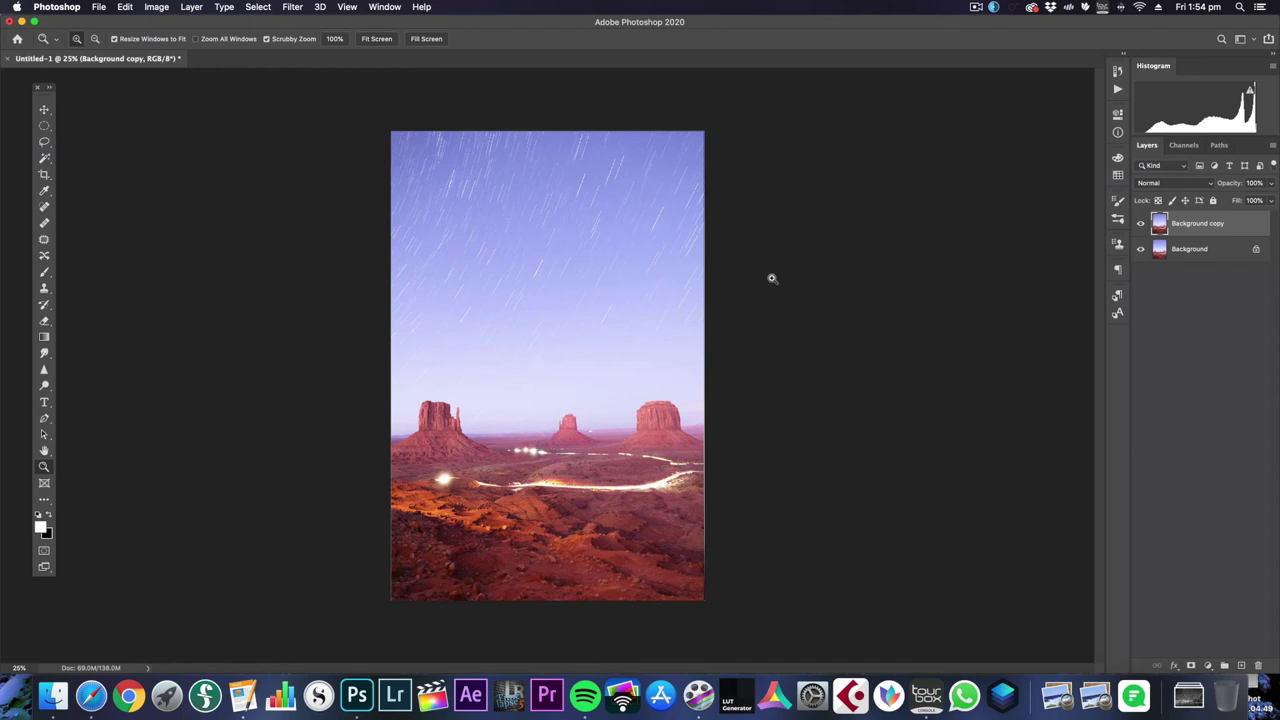
- Apply Brightness/Contrast with brightness -48 and increased contrast
click(156, 8)
mouse_move(180, 42)
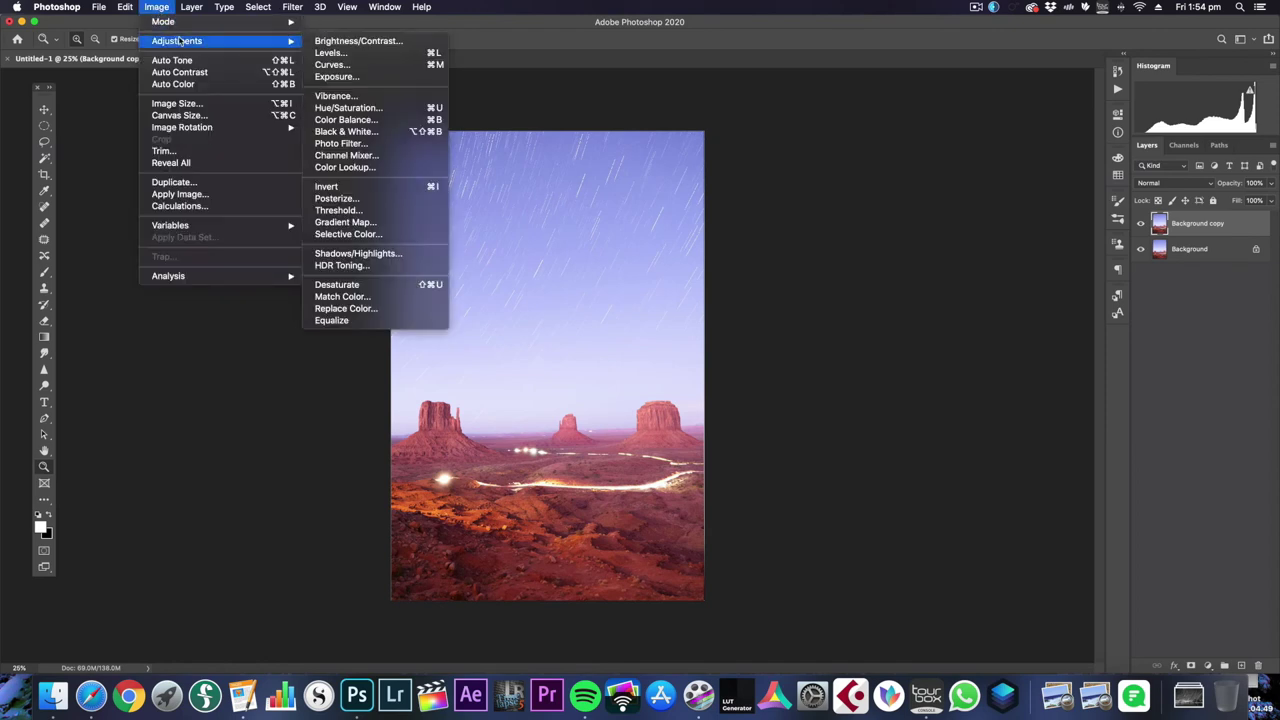
click(354, 41)
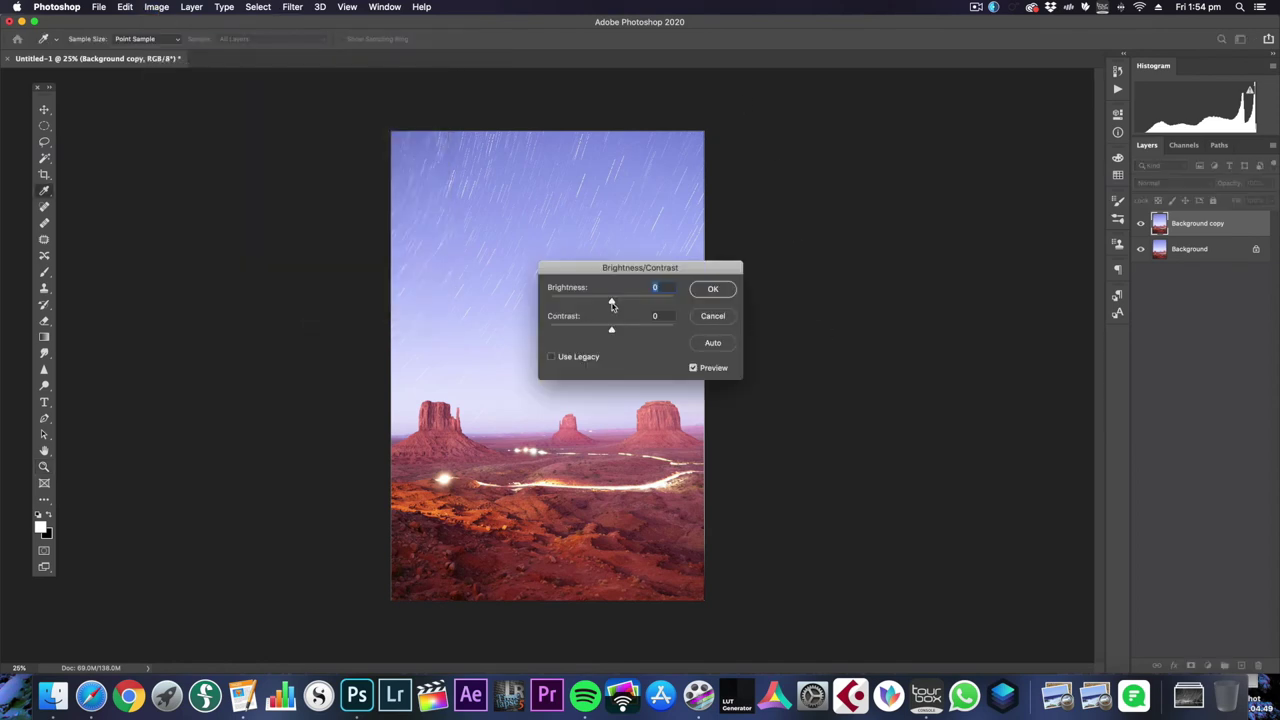
drag(613, 305, 630, 332)
click(713, 289)
- Zoom in on the buttes and light trails, then fit the image and zoom out to 25%
key(z)
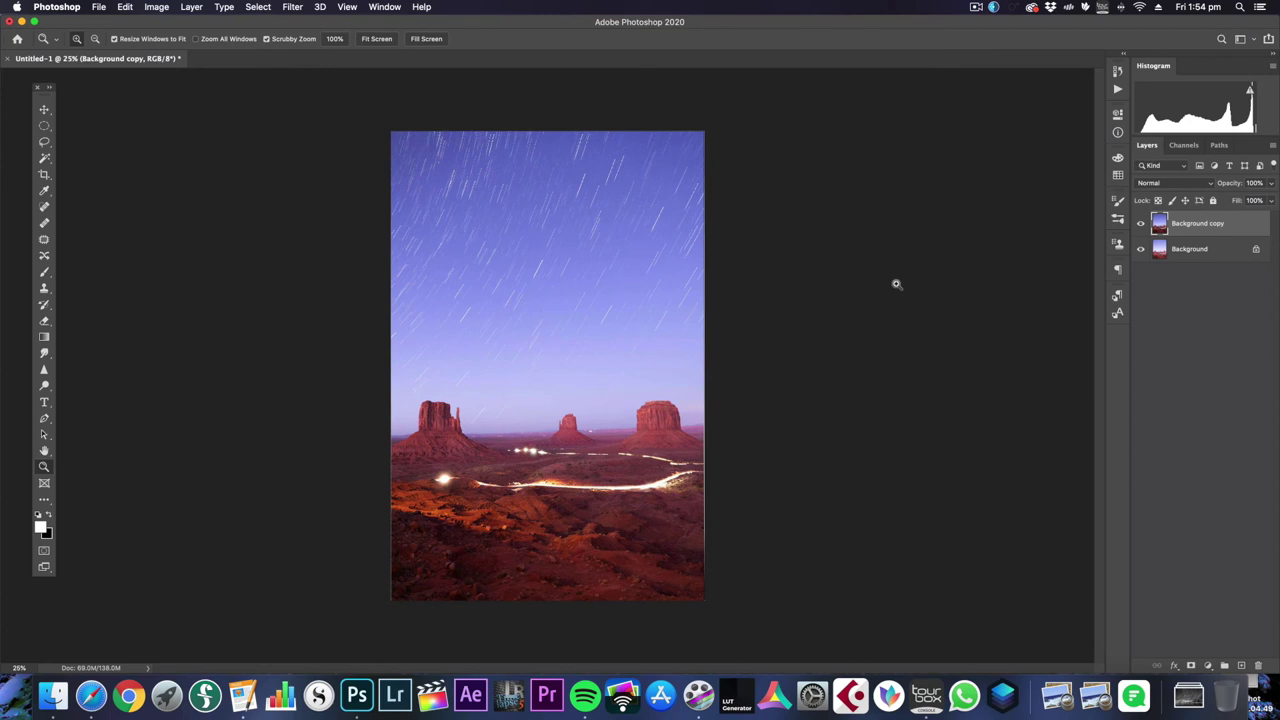
drag(710, 498, 799, 458)
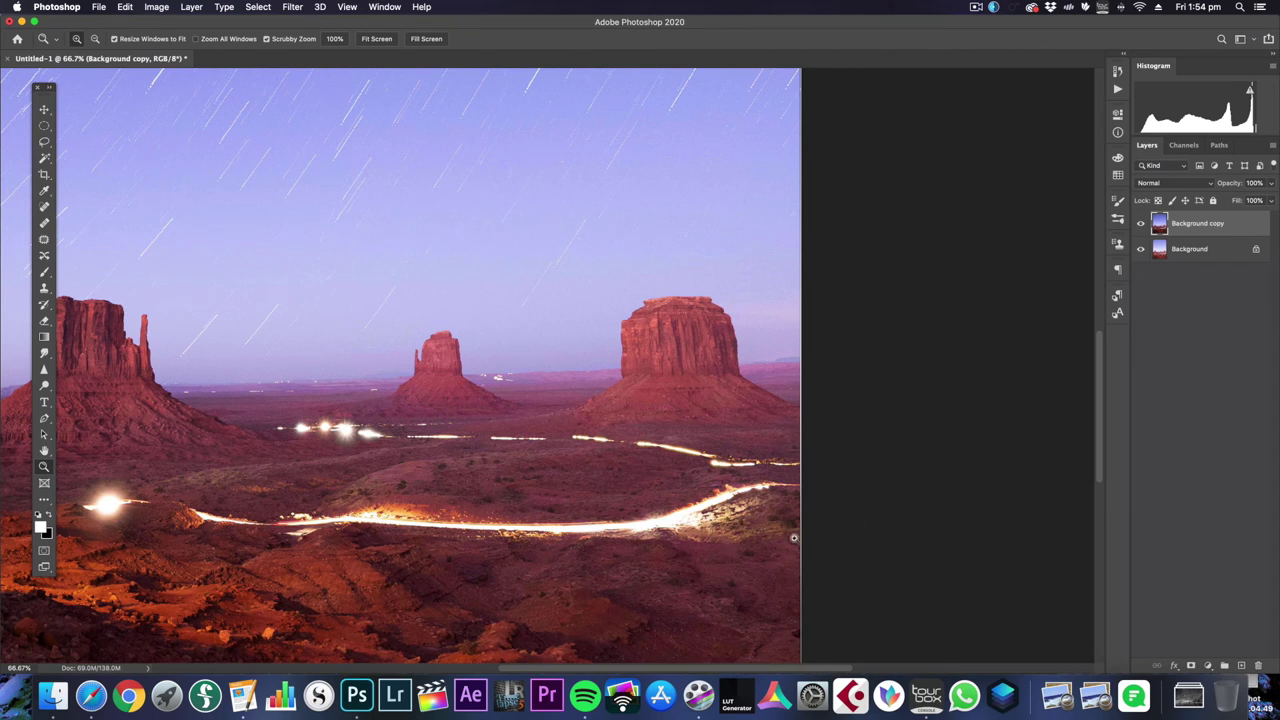
right_click(752, 486)
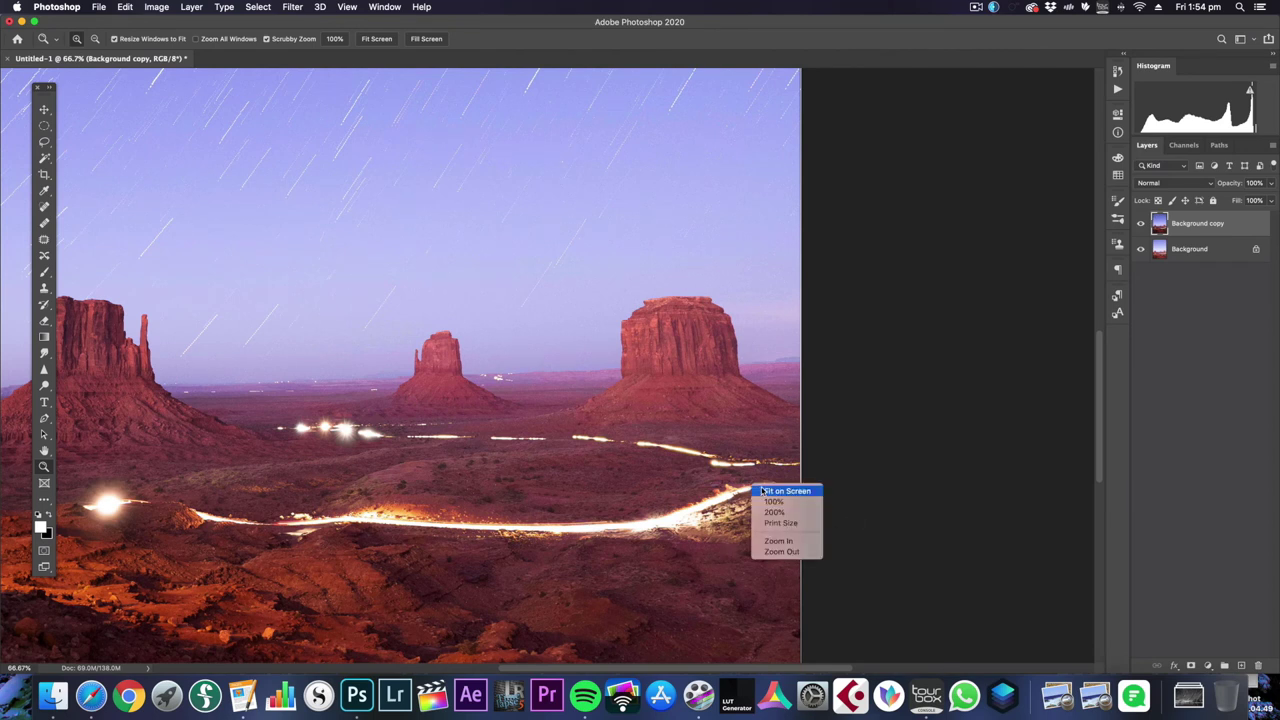
click(772, 492)
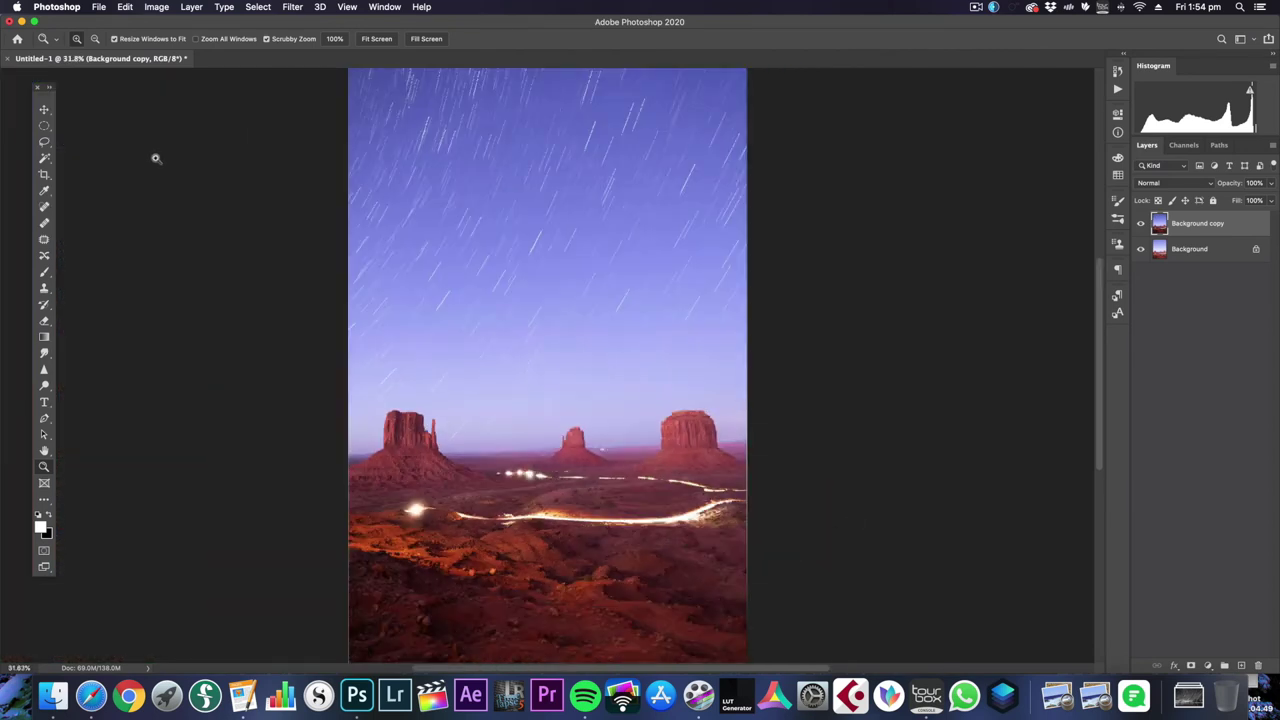
right_click(428, 230)
click(462, 296)
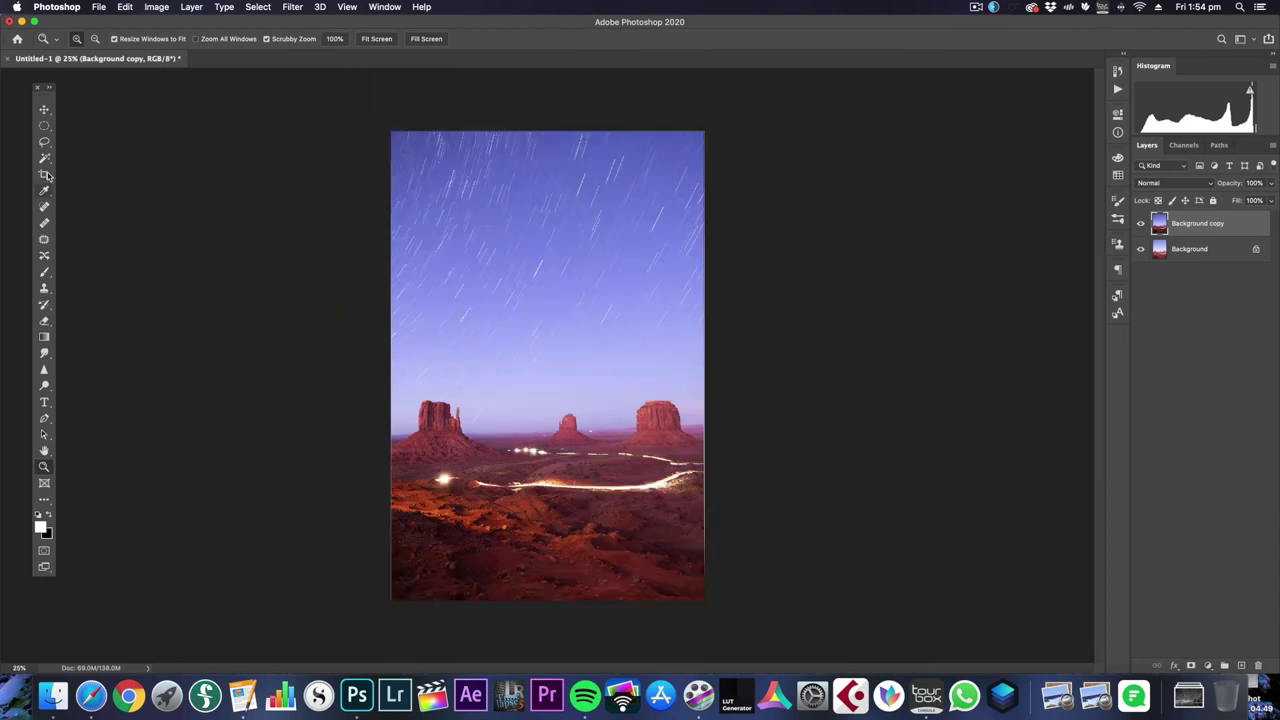
- Set an original-ratio crop frame, nudge it slightly, and cycle the overlay back to thirds
click(44, 174)
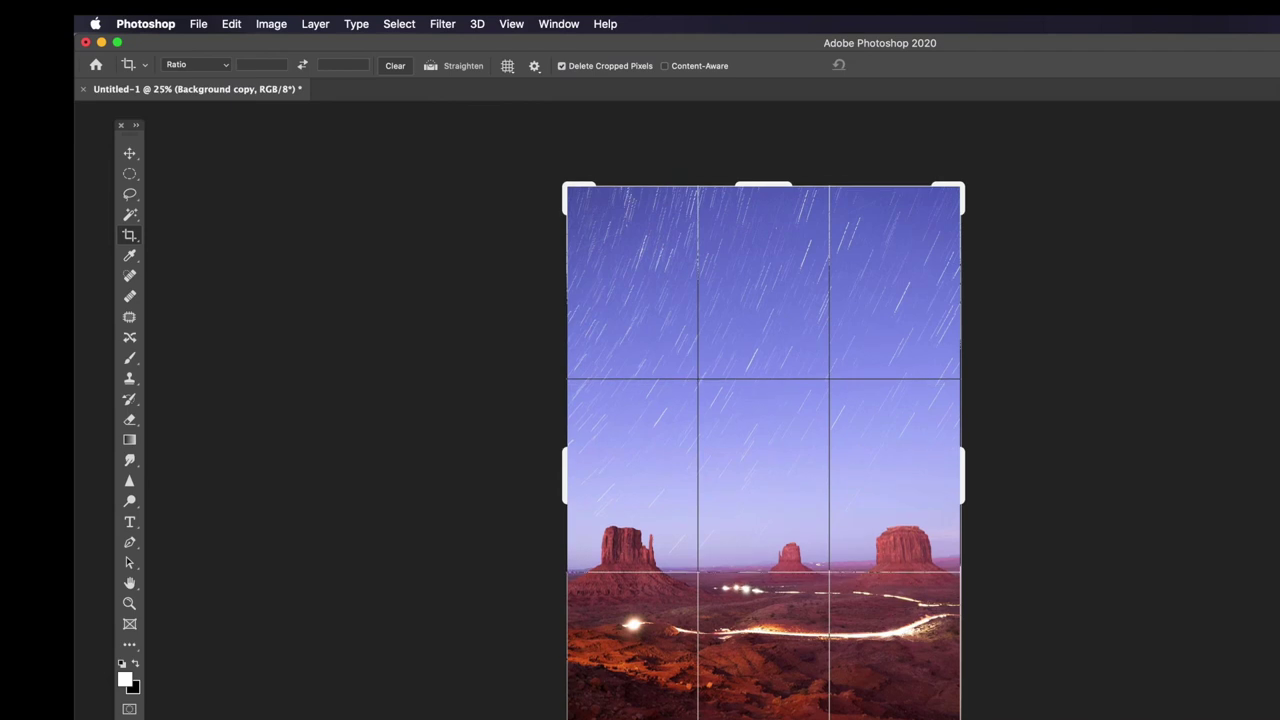
key(Escape)
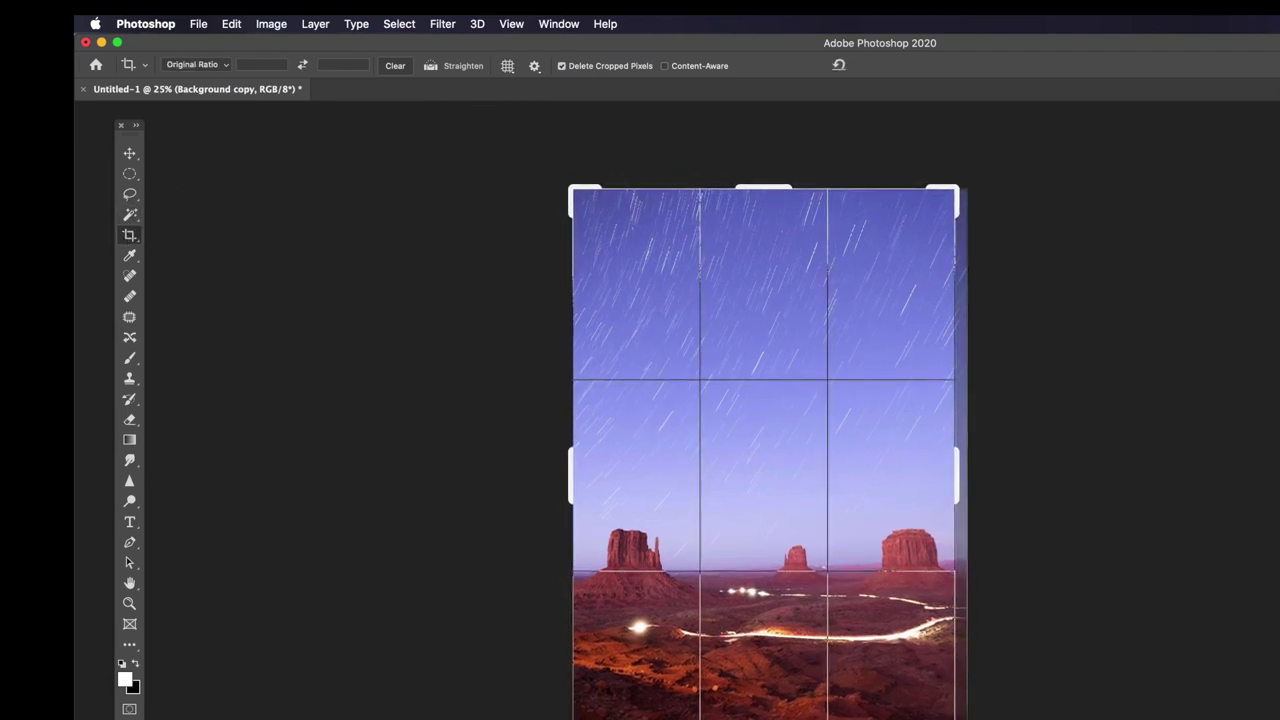
drag(869, 703, 870, 703)
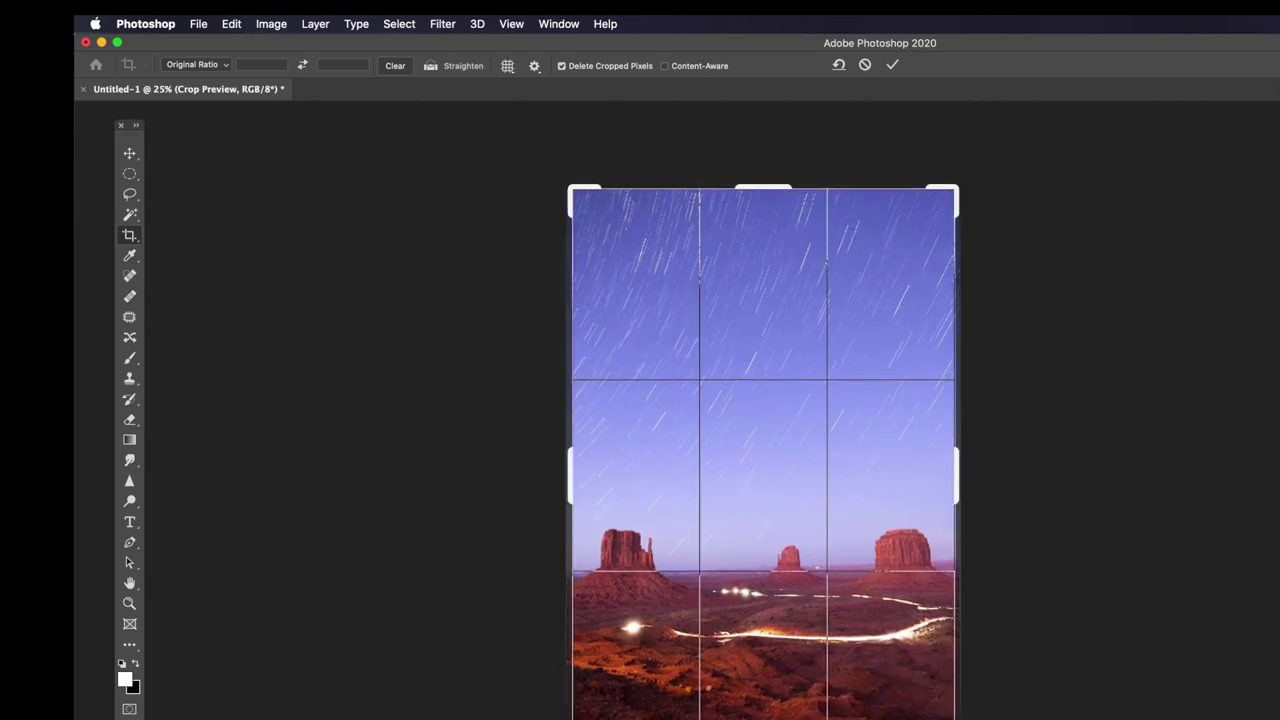
key(o)
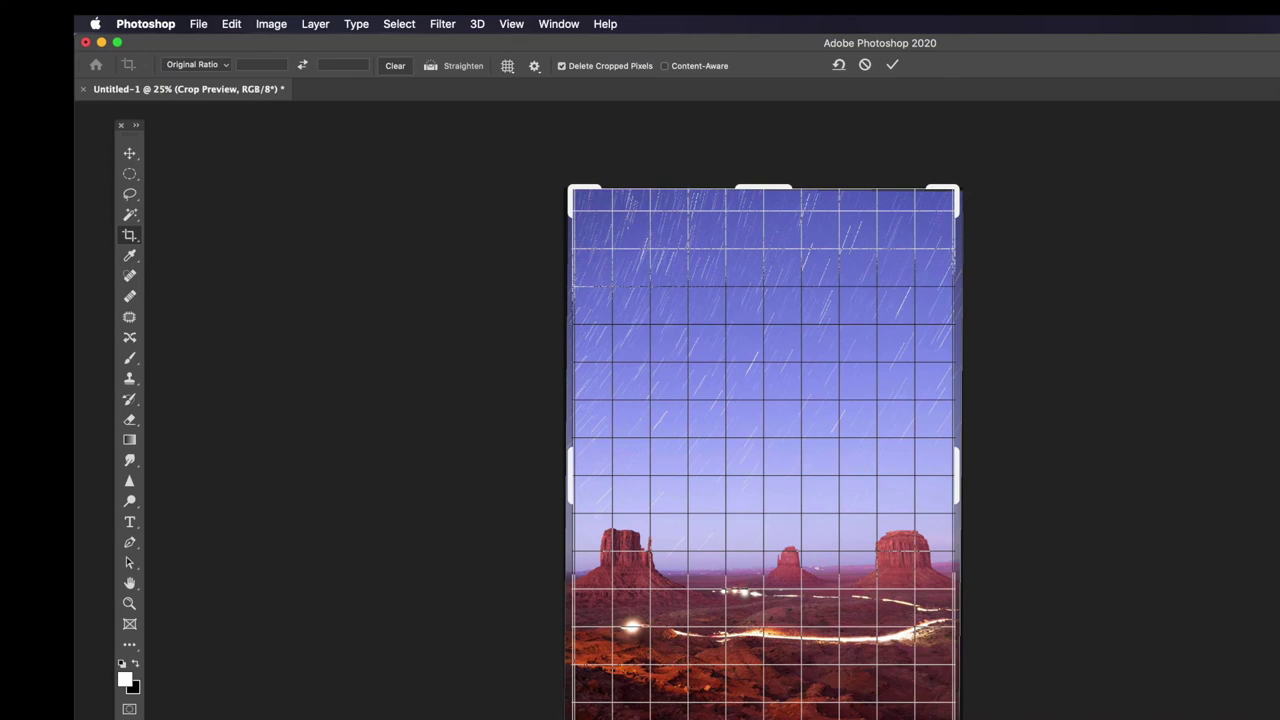
key(o)
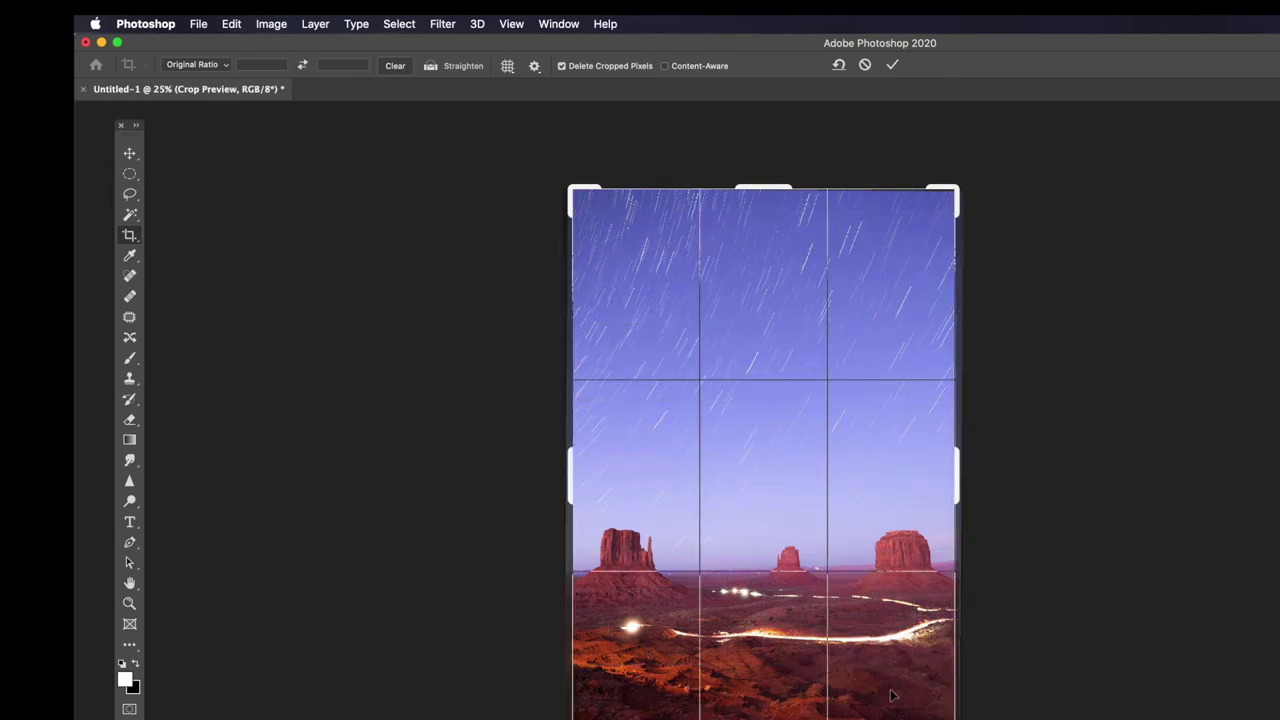